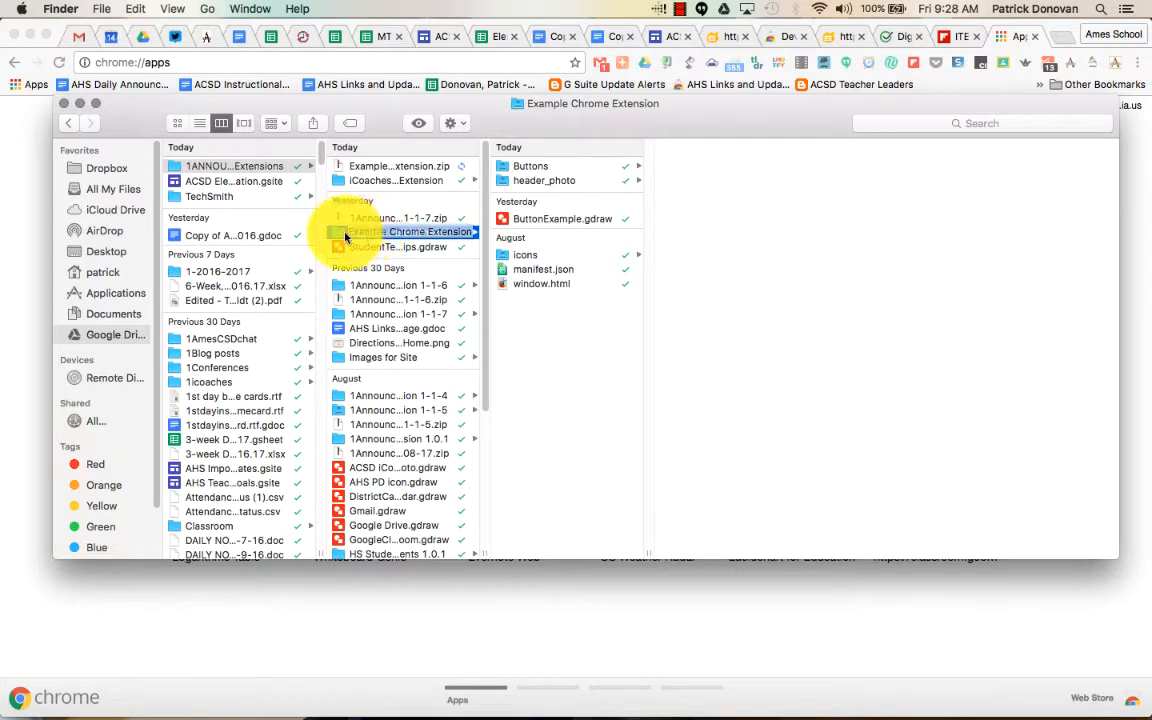
Step: Compress the Example Chrome Extension folder into a ZIP archive and select the new archive
{"action": "right_click", "coordinate": [342, 236]}
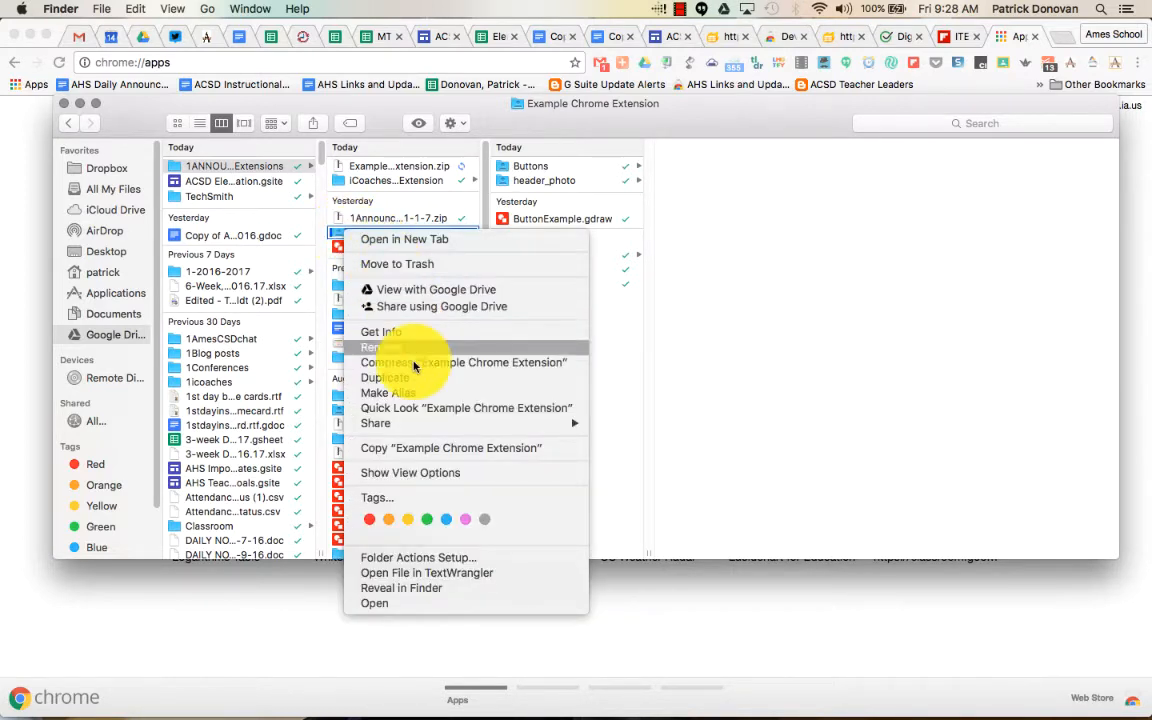
{"action": "left_click", "coordinate": [445, 364]}
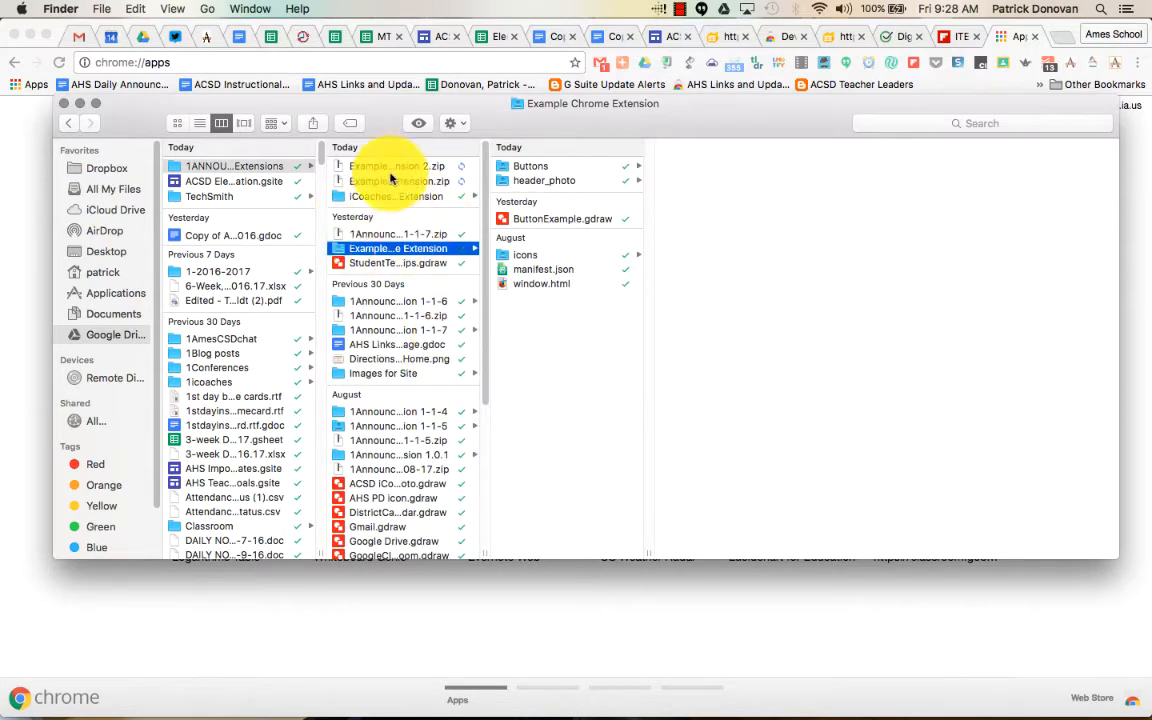
{"action": "left_click", "coordinate": [375, 165]}
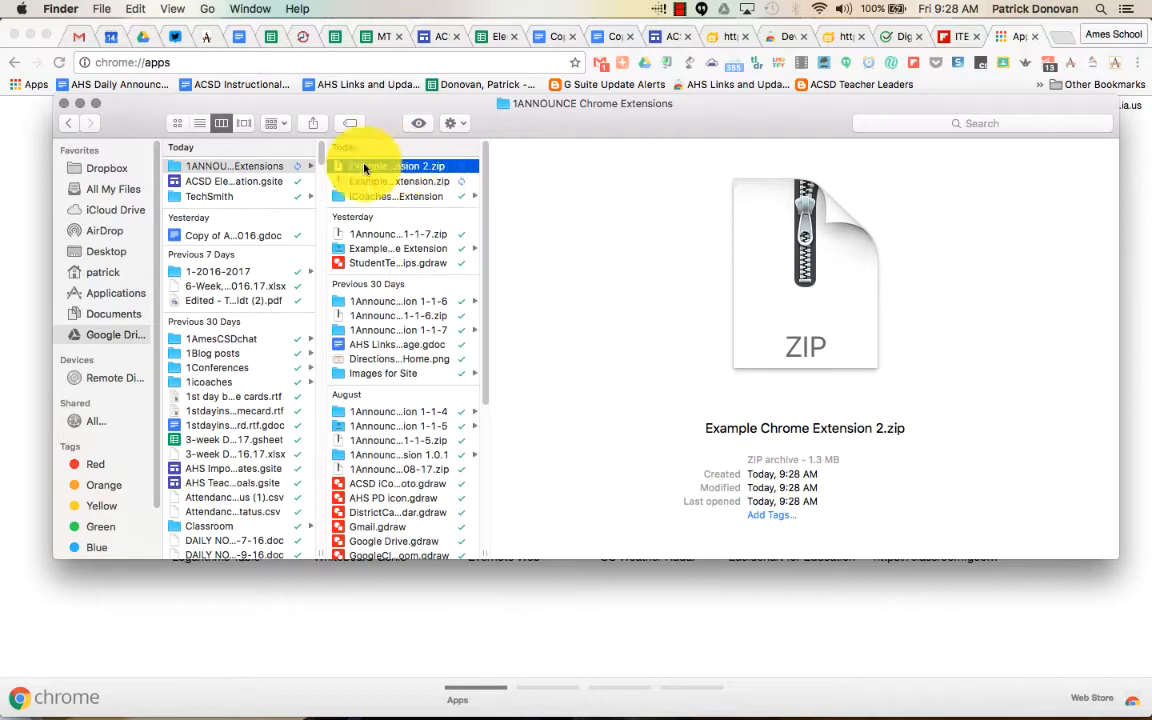
Step: Switch to Chrome, open the Chrome Web Store's Developer Dashboard and start adding a new item
{"action": "left_click", "coordinate": [30, 270]}
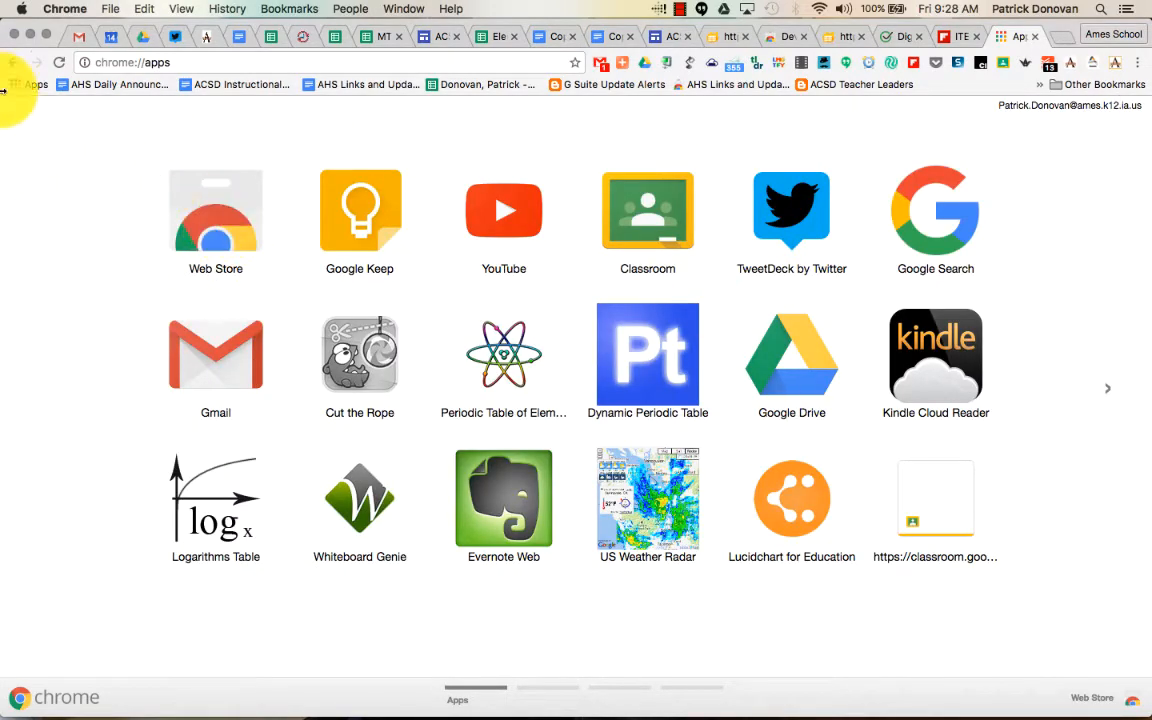
{"action": "left_click", "coordinate": [230, 252]}
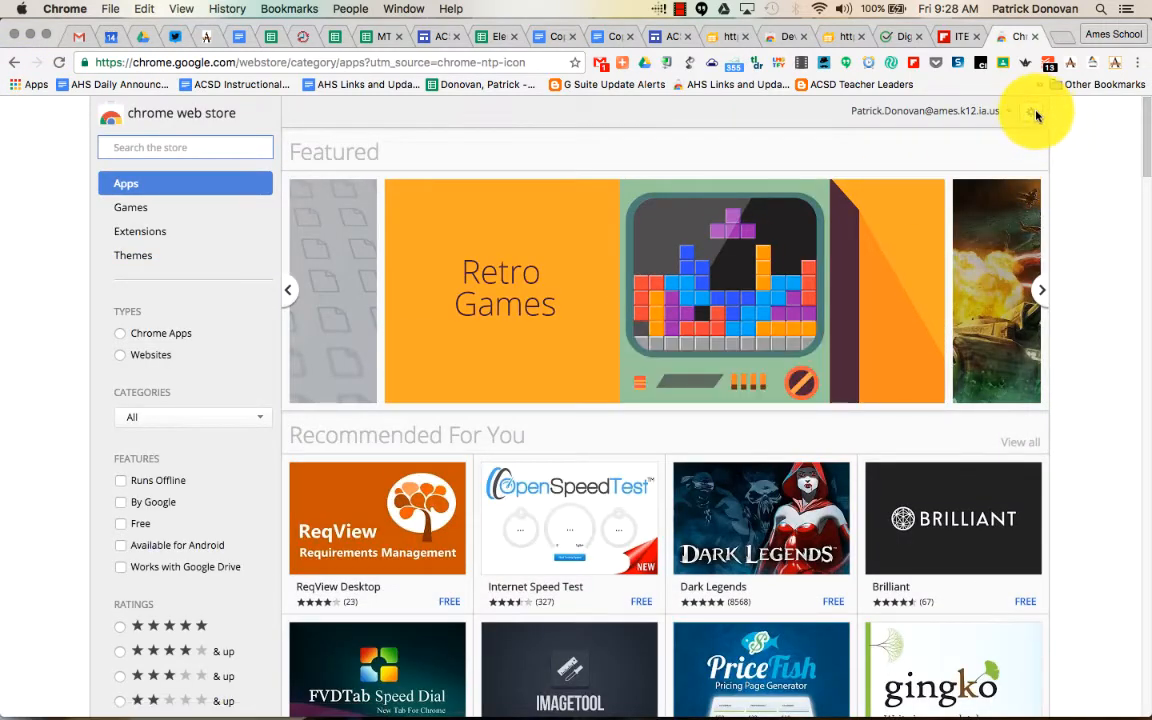
{"action": "left_click", "coordinate": [1032, 113]}
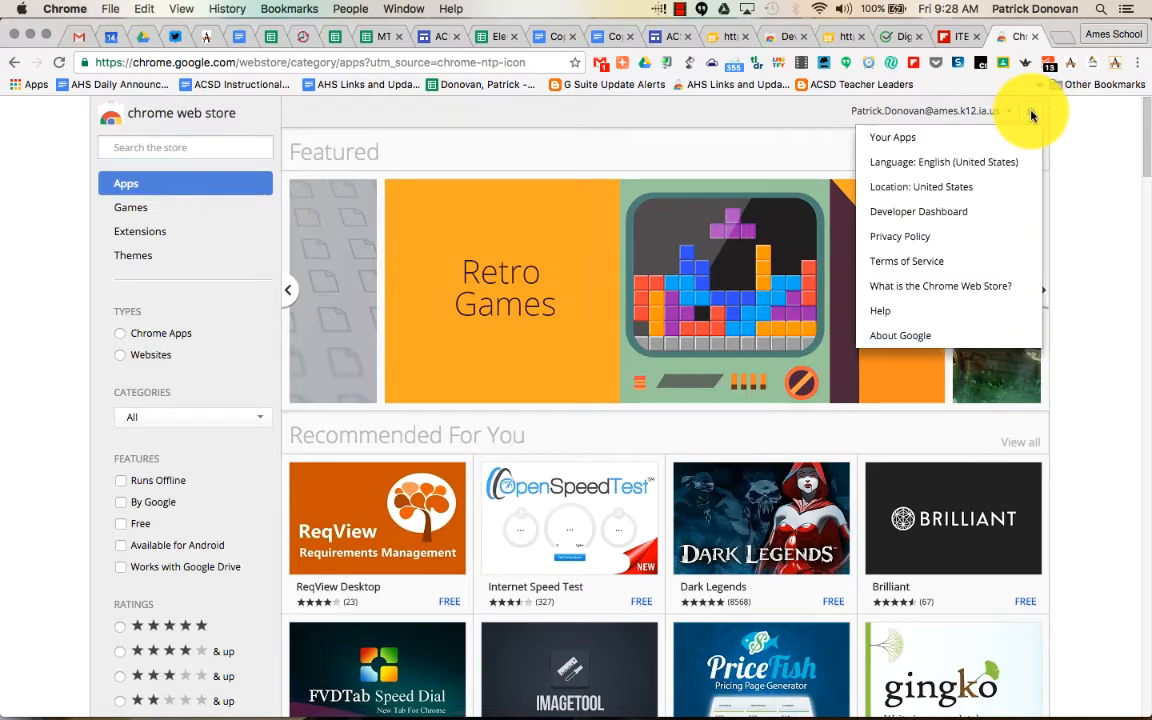
{"action": "left_click", "coordinate": [946, 217]}
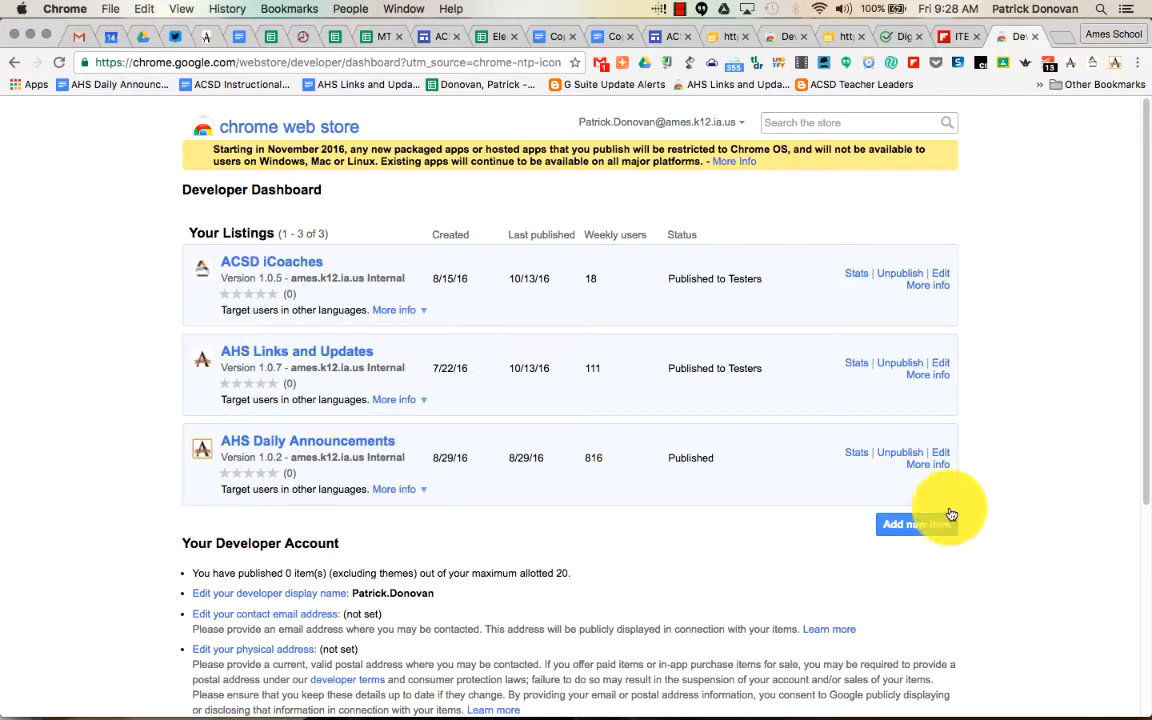
{"action": "left_click", "coordinate": [917, 530]}
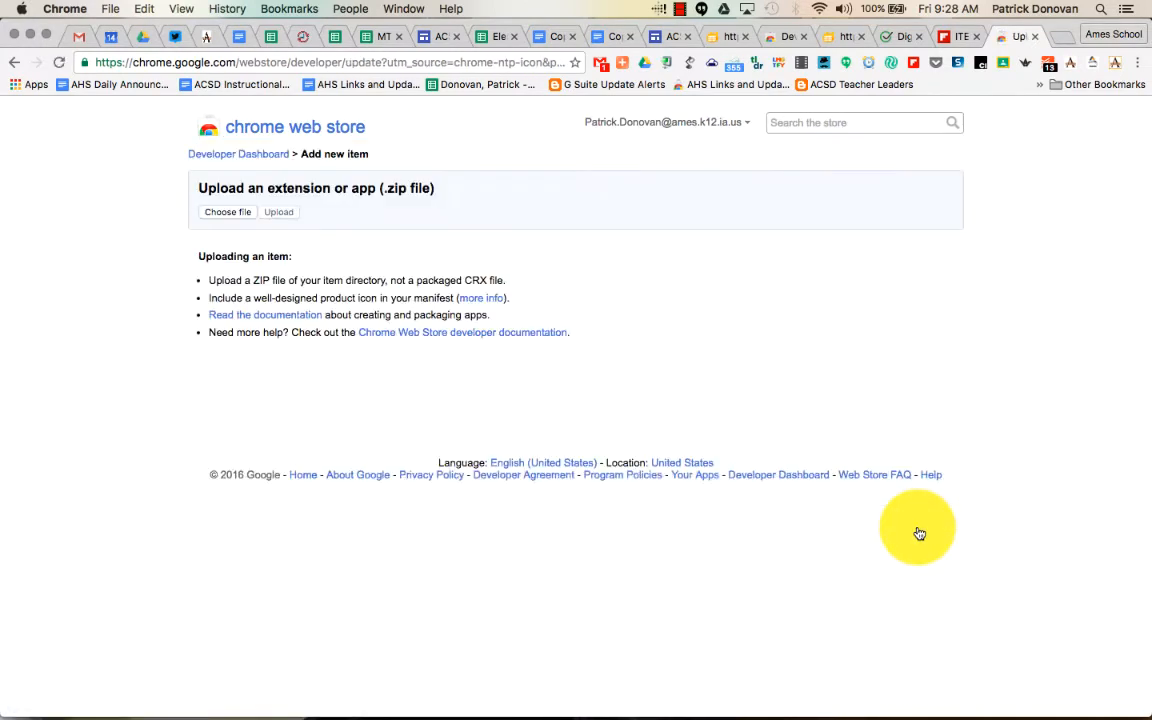
Step: Upload Example Chrome Extension 2.zip from the 1ANNOUNCE Chrome Extensions folder in Google Drive as the new item
{"action": "left_click", "coordinate": [232, 212]}
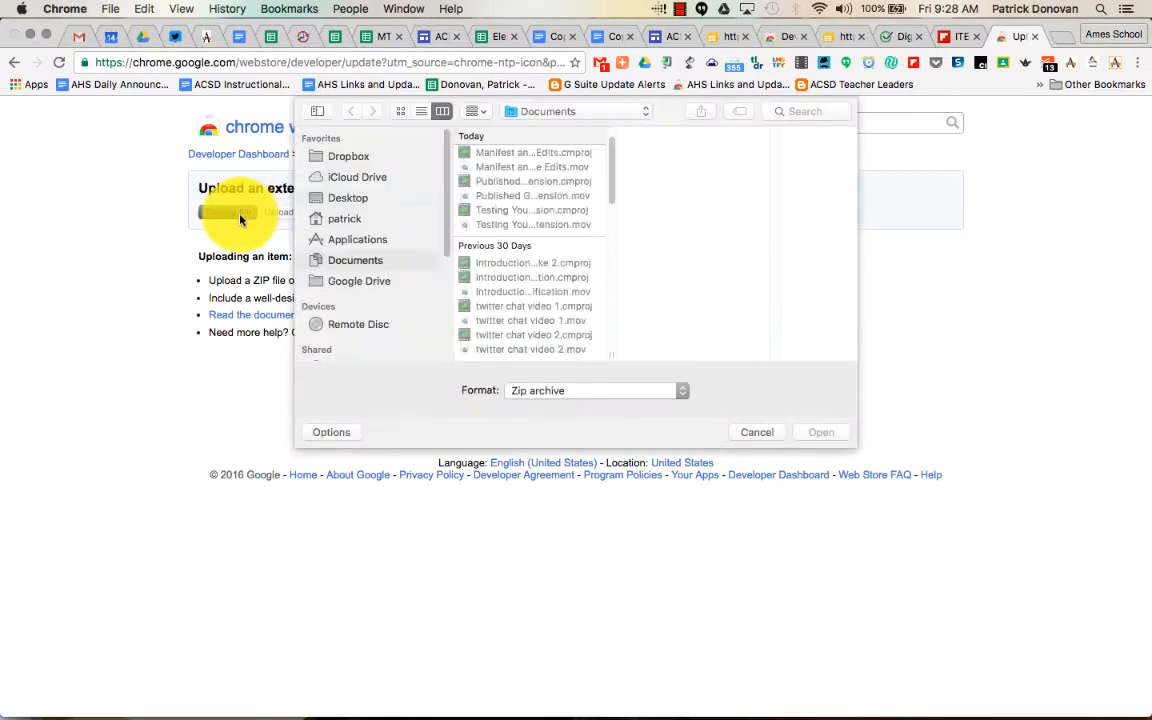
{"action": "scroll", "coordinate": [514, 211], "scroll_direction": "up", "scroll_amount": 2}
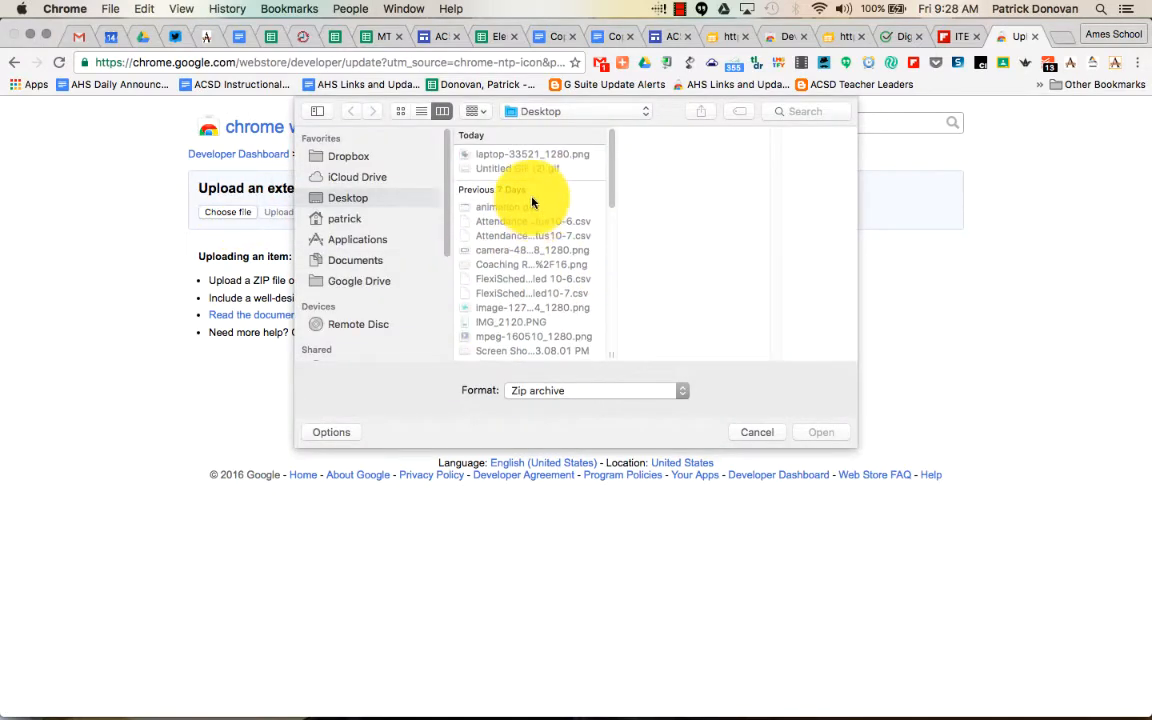
{"action": "left_click", "coordinate": [352, 281]}
{"action": "scroll", "coordinate": [528, 245], "scroll_direction": "down", "scroll_amount": 15}
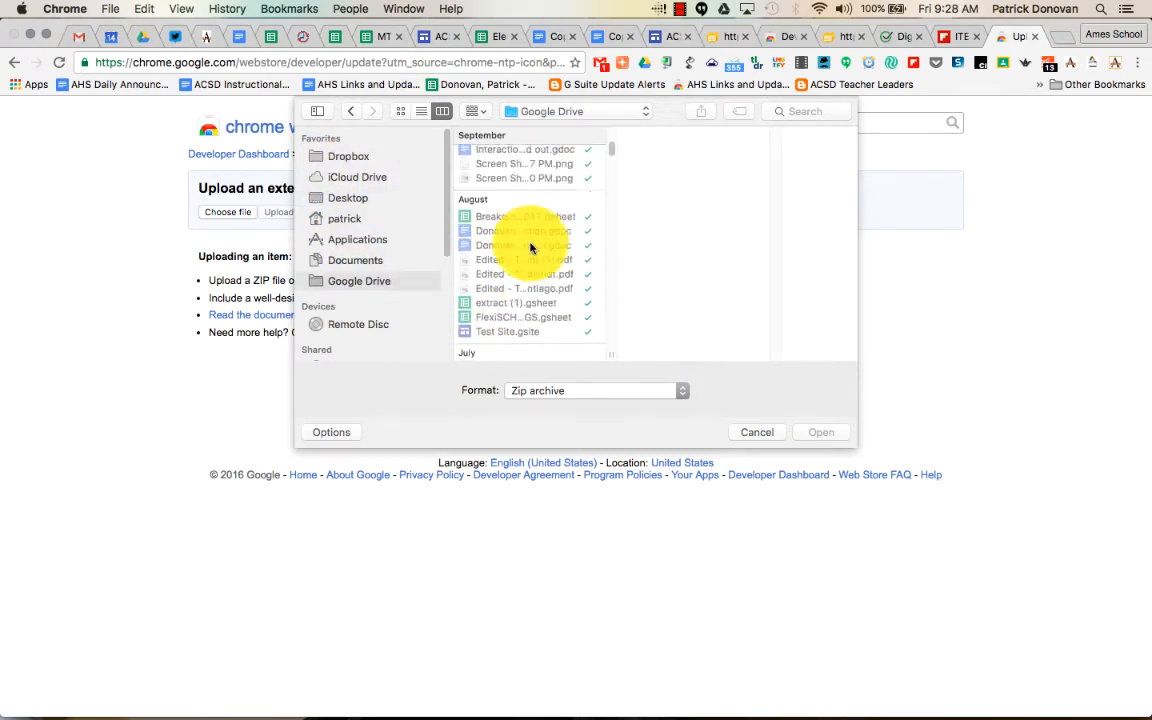
{"action": "left_click", "coordinate": [518, 184]}
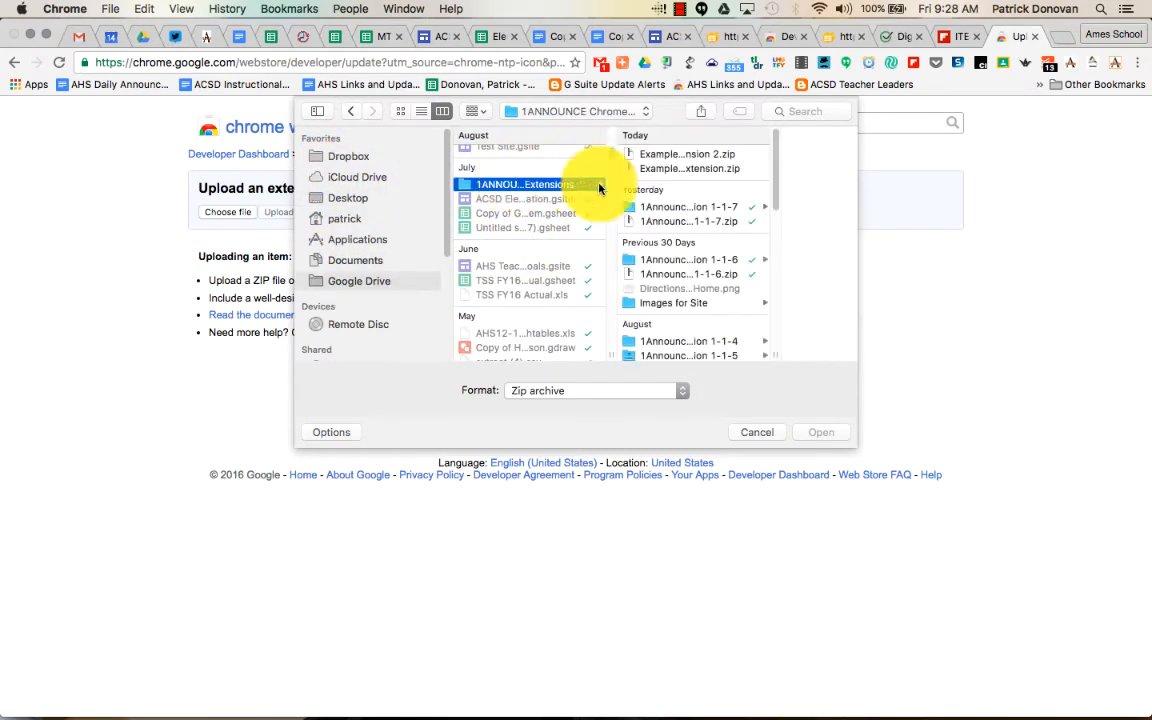
{"action": "left_click", "coordinate": [668, 158]}
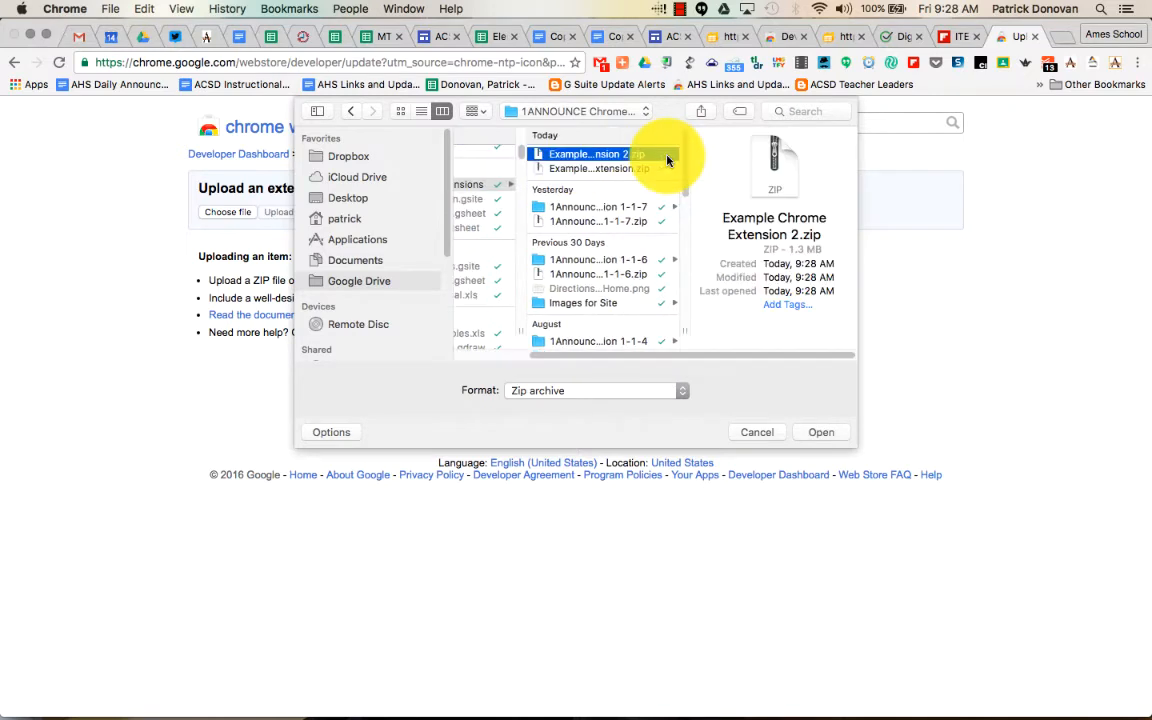
{"action": "double_click", "coordinate": [668, 158]}
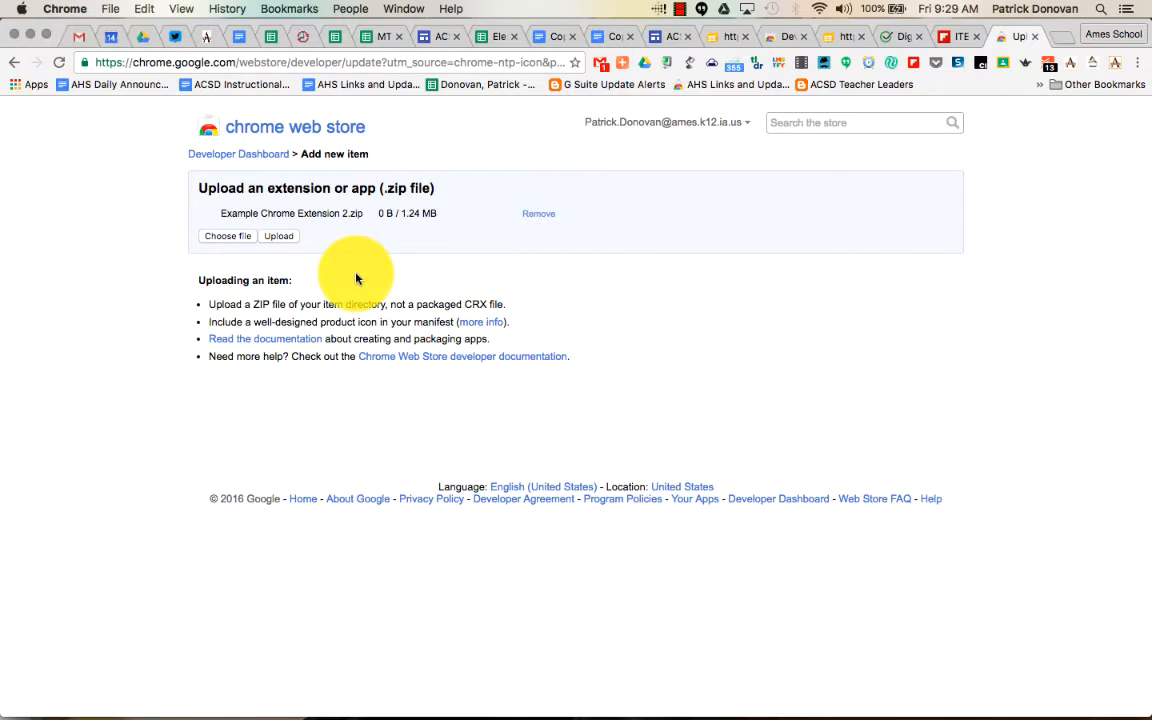
{"action": "left_click", "coordinate": [279, 239]}
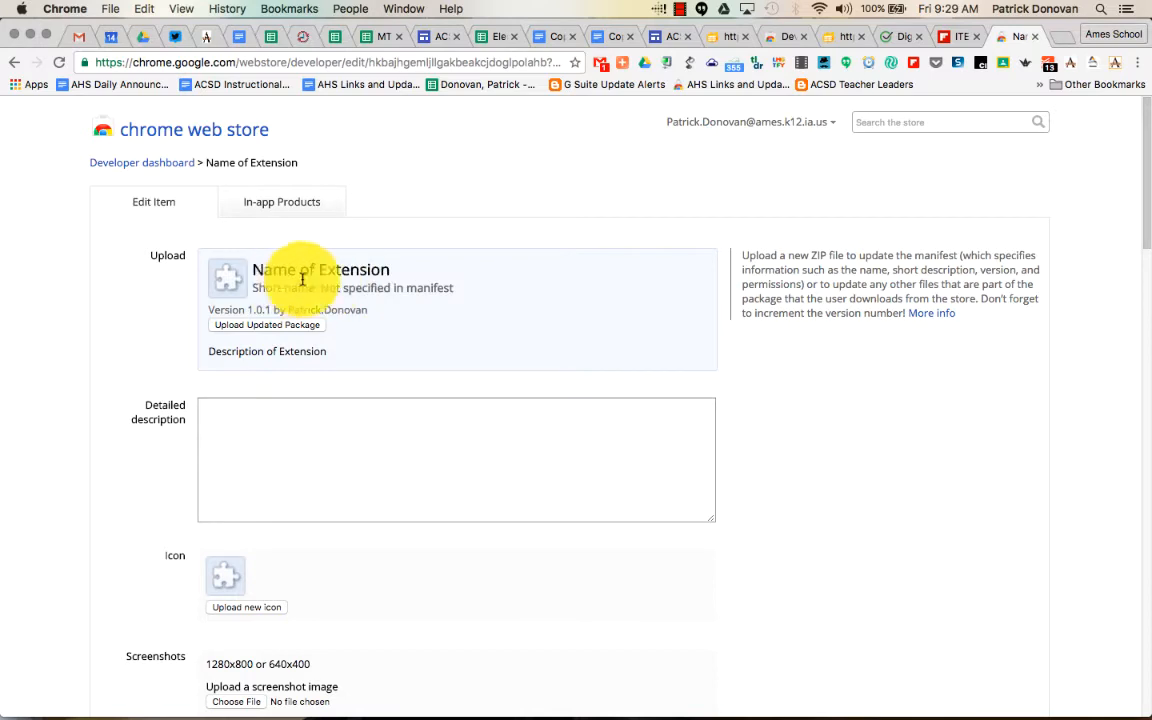
Step: Review the listing's detailed description, icon, screenshot, promotional tile and website fields
{"action": "left_click", "coordinate": [278, 417]}
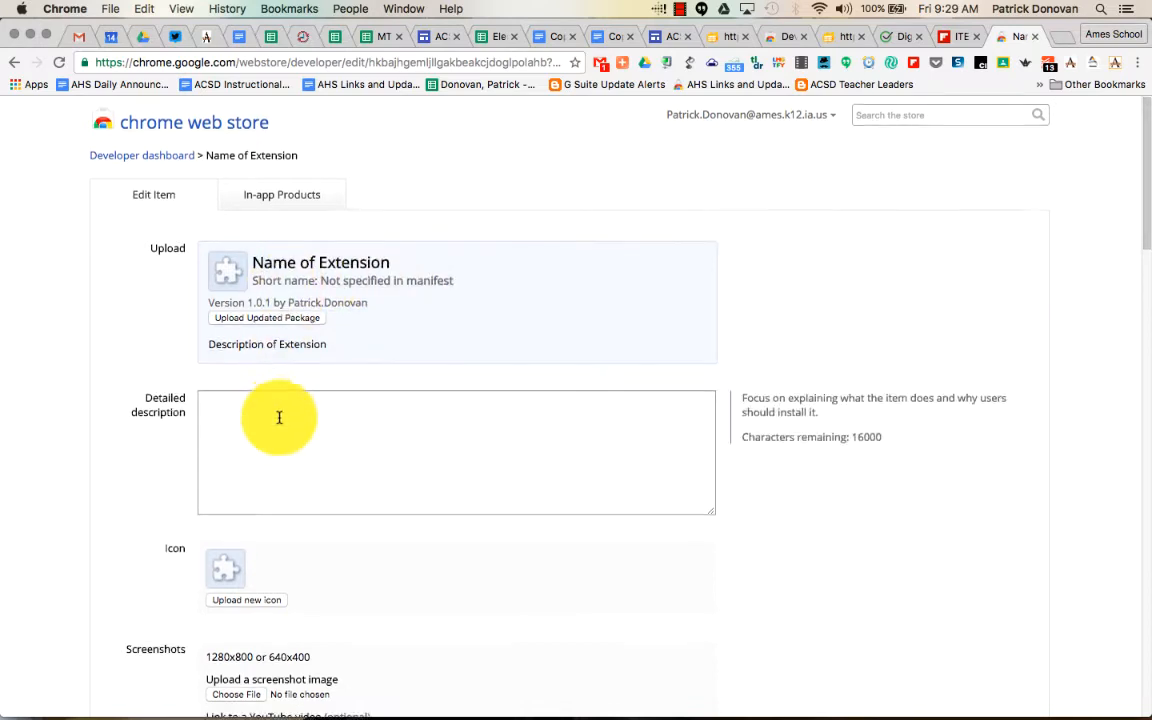
{"action": "scroll", "coordinate": [334, 311], "scroll_direction": "down", "scroll_amount": 2}
{"action": "left_click", "coordinate": [351, 440]}
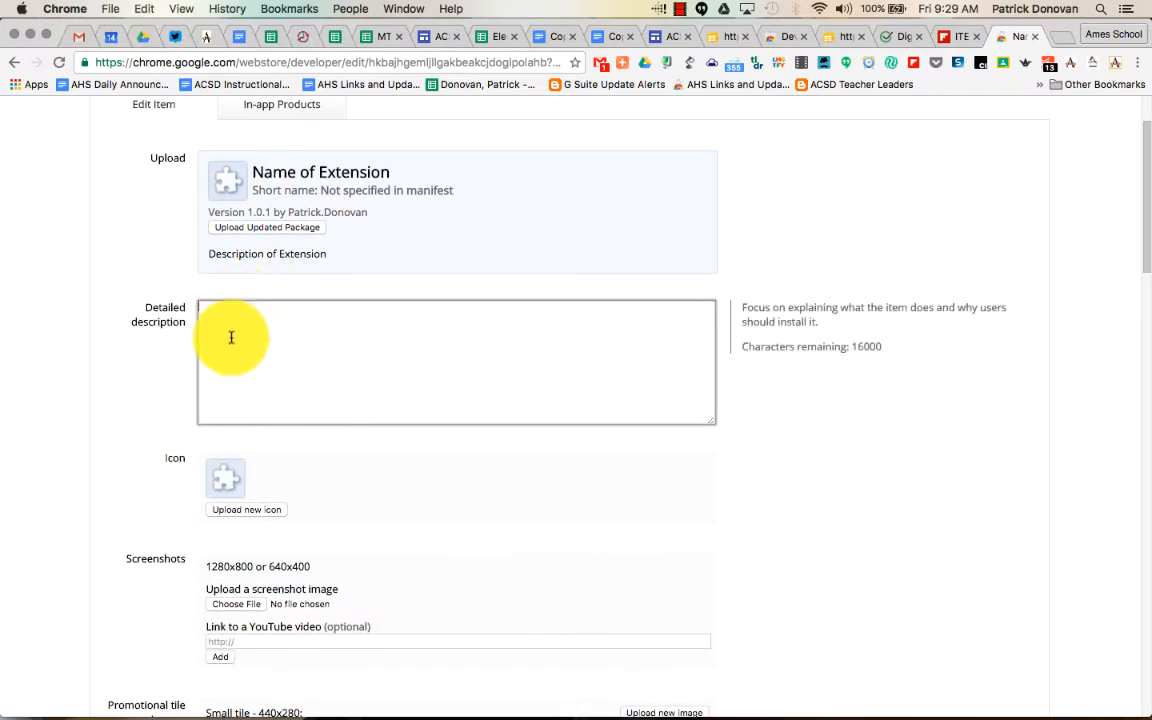
{"action": "scroll", "coordinate": [270, 370], "scroll_direction": "down", "scroll_amount": 3}
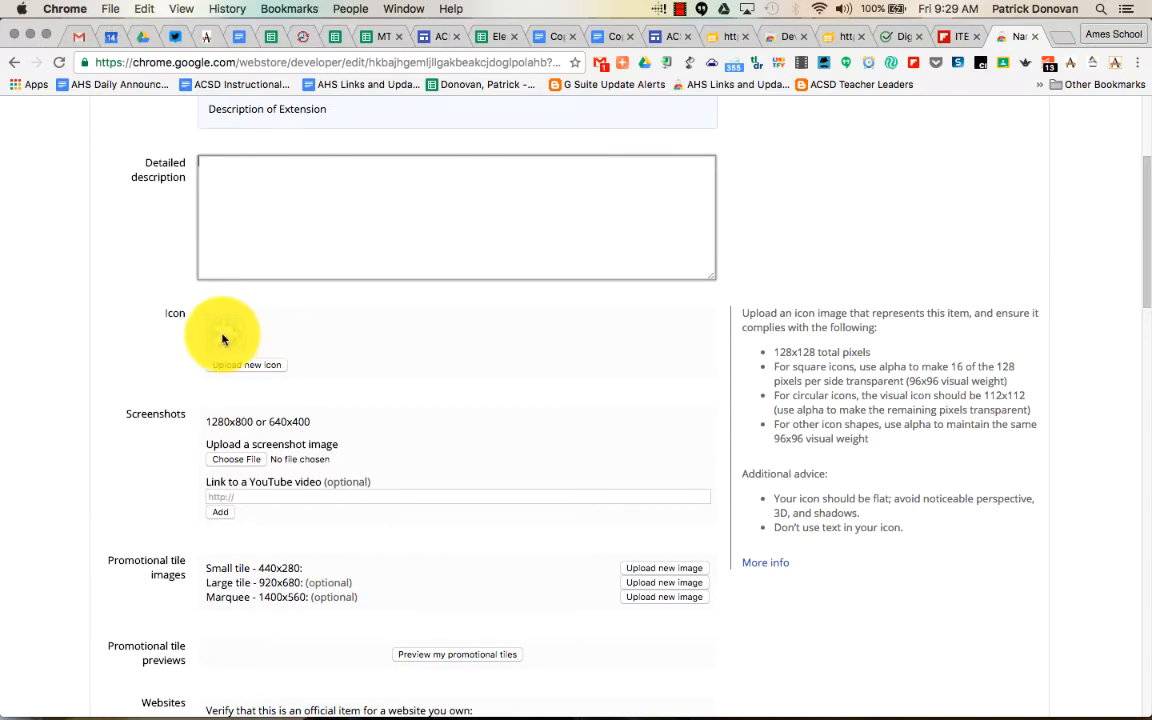
{"action": "scroll", "coordinate": [222, 338], "scroll_direction": "down", "scroll_amount": 3}
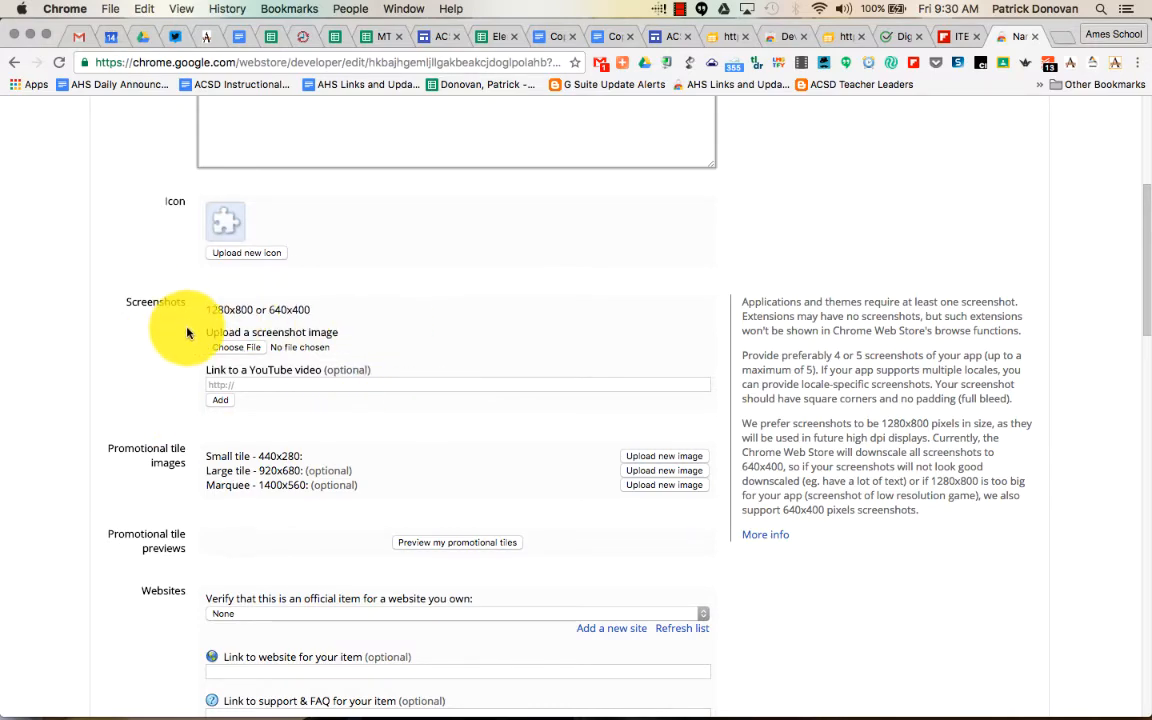
{"action": "scroll", "coordinate": [186, 331], "scroll_direction": "down", "scroll_amount": 3}
{"action": "scroll", "coordinate": [187, 333], "scroll_direction": "down", "scroll_amount": 5}
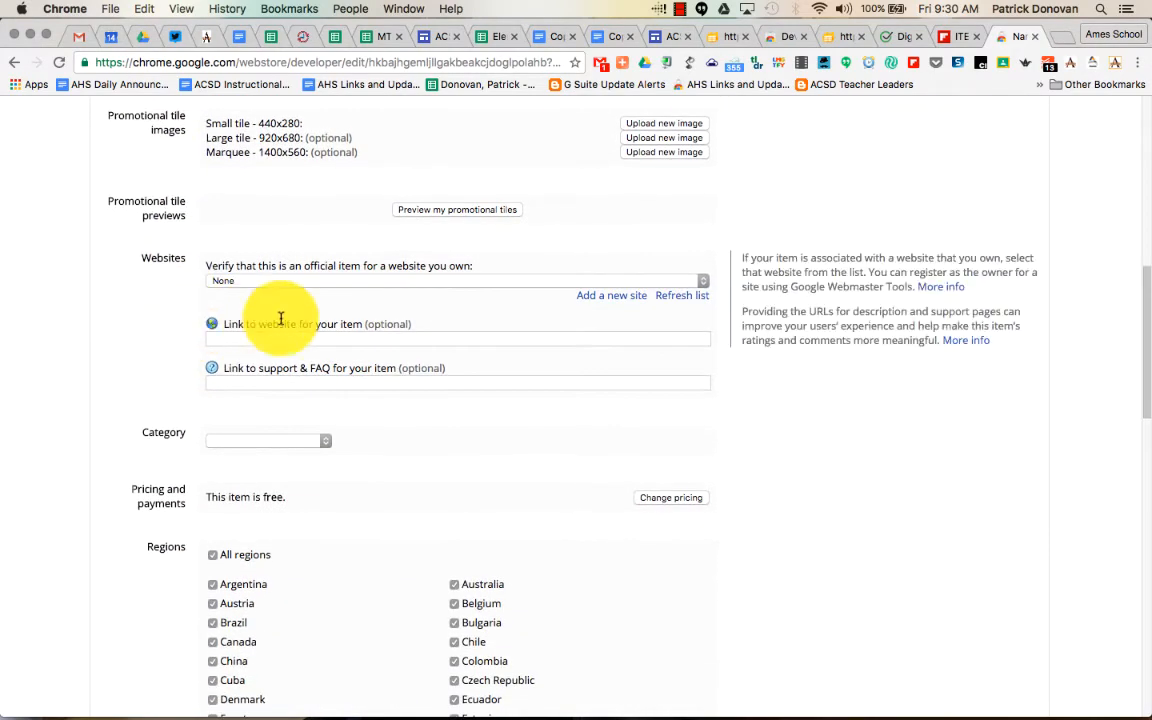
Step: Set the extension's category to Accessibility
{"action": "scroll", "coordinate": [235, 335], "scroll_direction": "down", "scroll_amount": 3}
{"action": "left_click", "coordinate": [247, 297]}
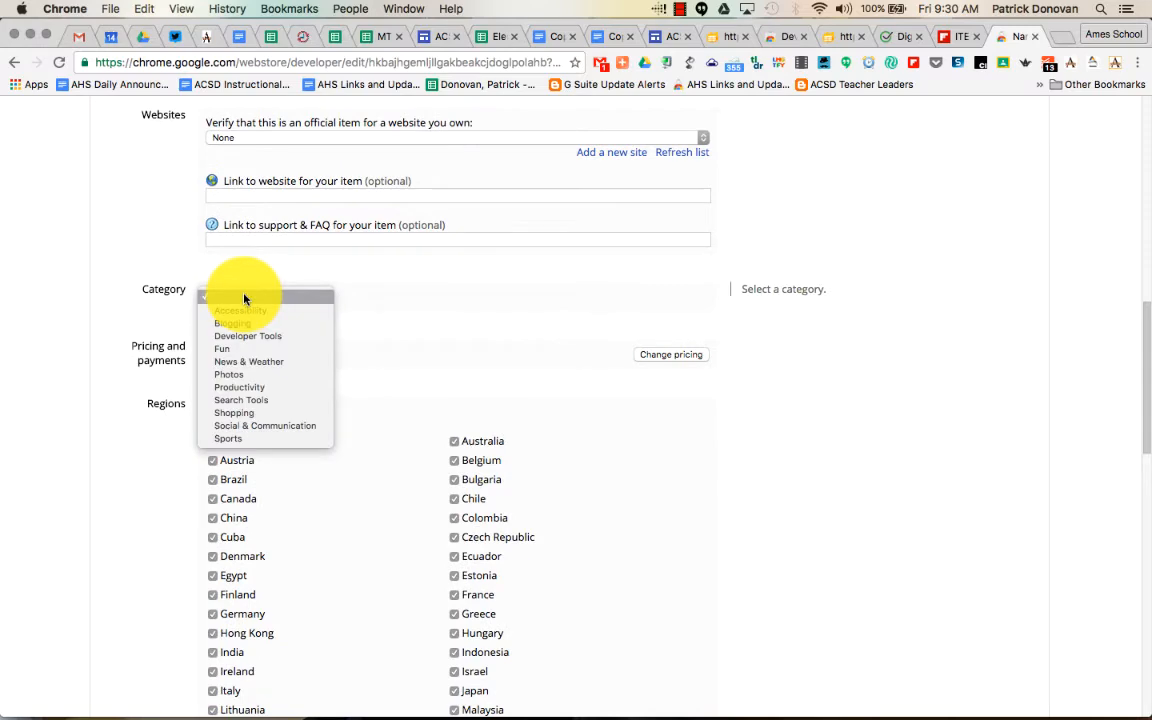
{"action": "left_click", "coordinate": [244, 312]}
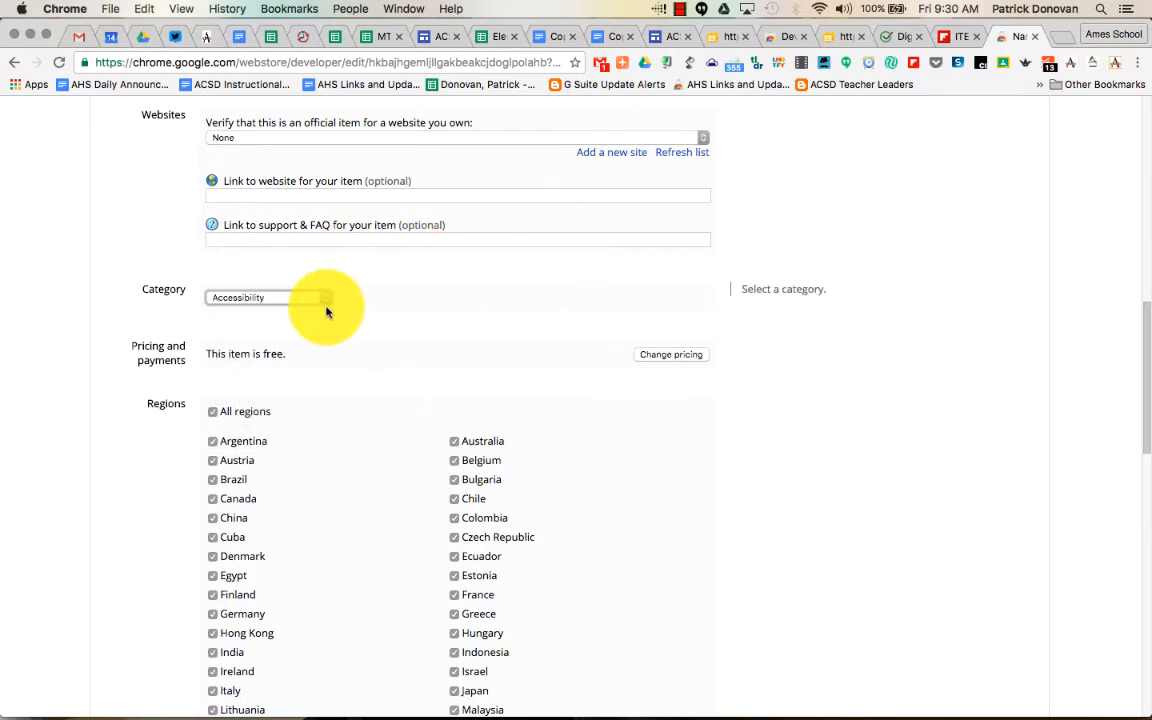
Step: Opt the item in to Google Play For Education and set its language to English (United States)
{"action": "scroll", "coordinate": [315, 310], "scroll_direction": "down", "scroll_amount": 3}
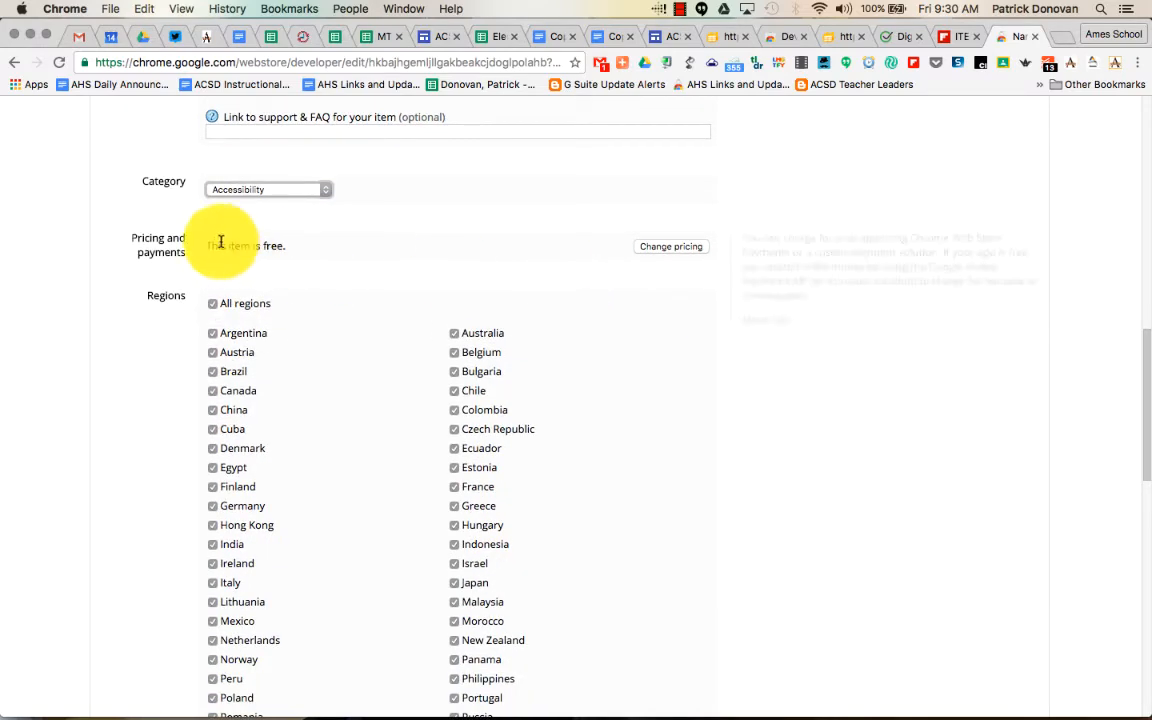
{"action": "scroll", "coordinate": [250, 315], "scroll_direction": "down", "scroll_amount": 3}
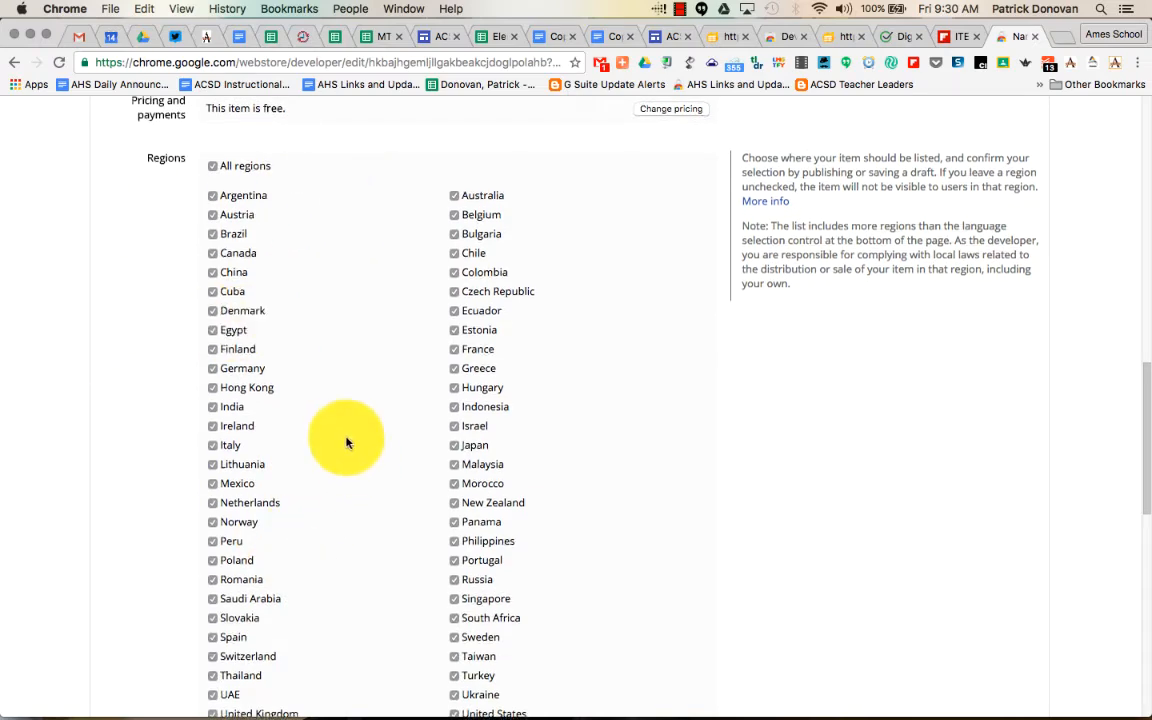
{"action": "scroll", "coordinate": [347, 442], "scroll_direction": "down", "scroll_amount": 7}
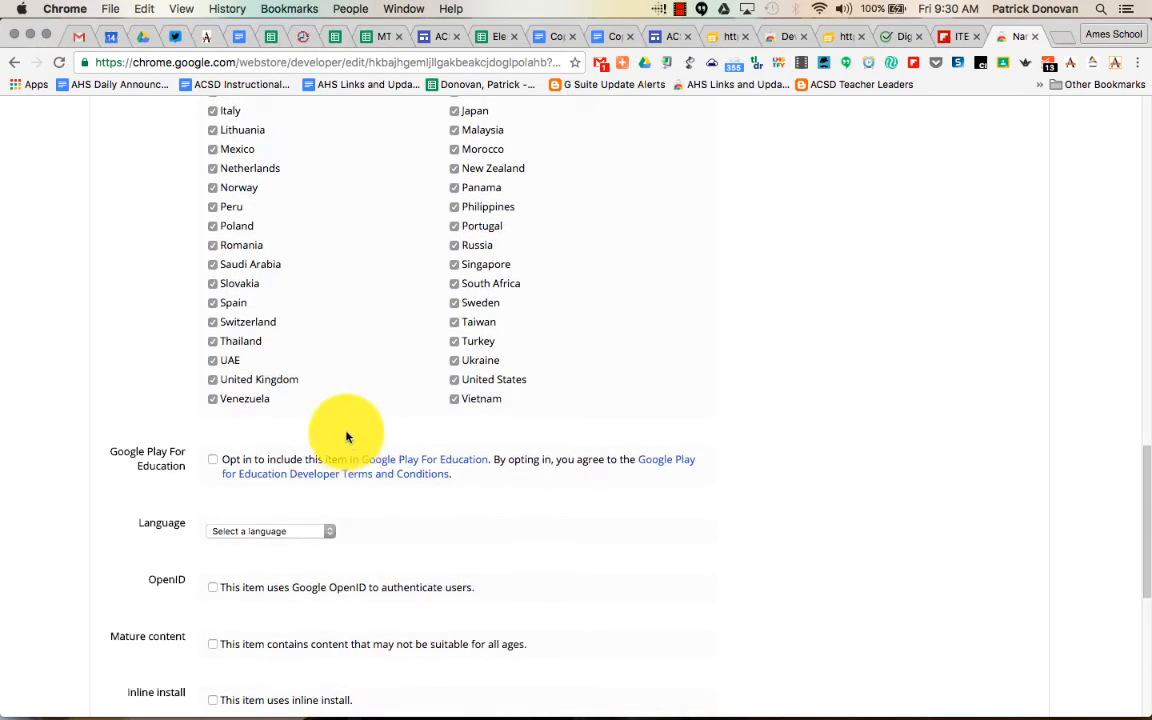
{"action": "scroll", "coordinate": [275, 463], "scroll_direction": "down", "scroll_amount": 5}
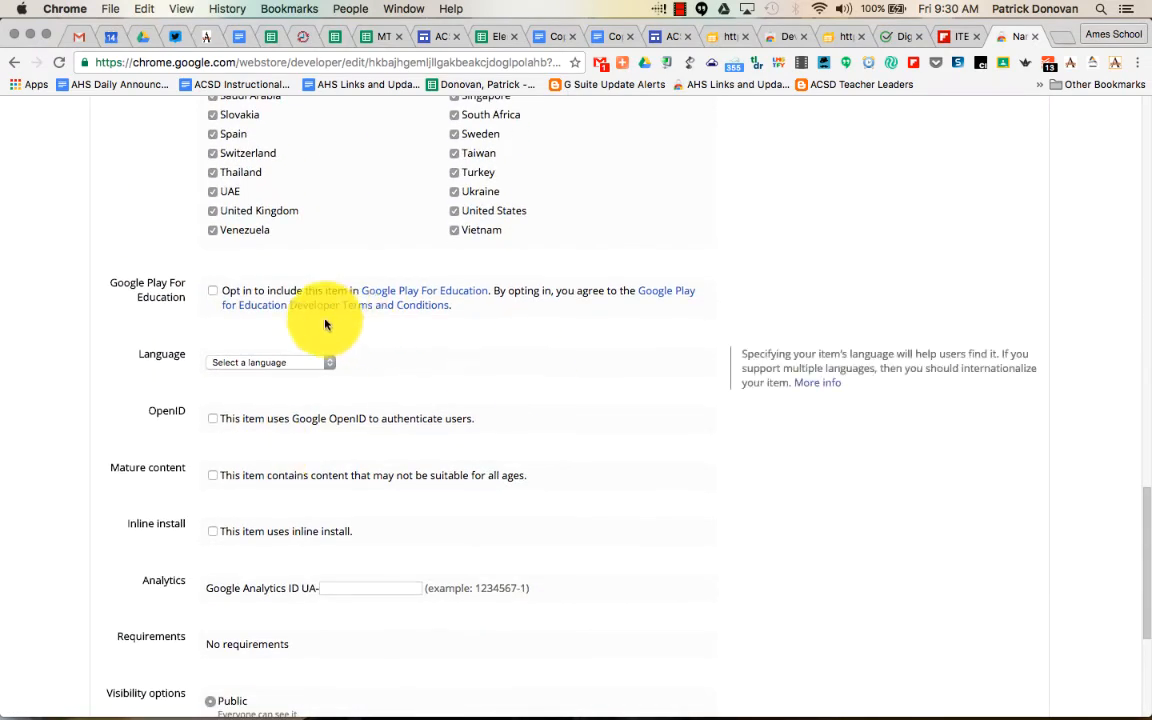
{"action": "left_click", "coordinate": [213, 292]}
{"action": "scroll", "coordinate": [216, 294], "scroll_direction": "down", "scroll_amount": 2}
{"action": "left_click", "coordinate": [219, 292]}
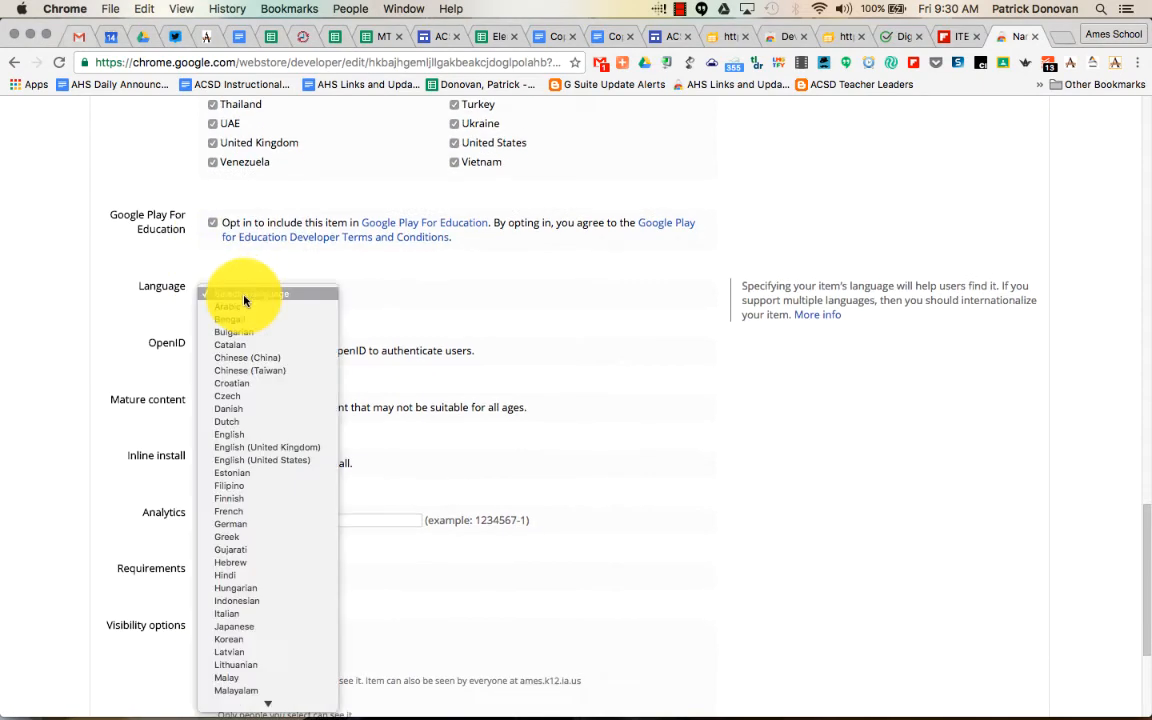
{"action": "key", "text": "Escape"}
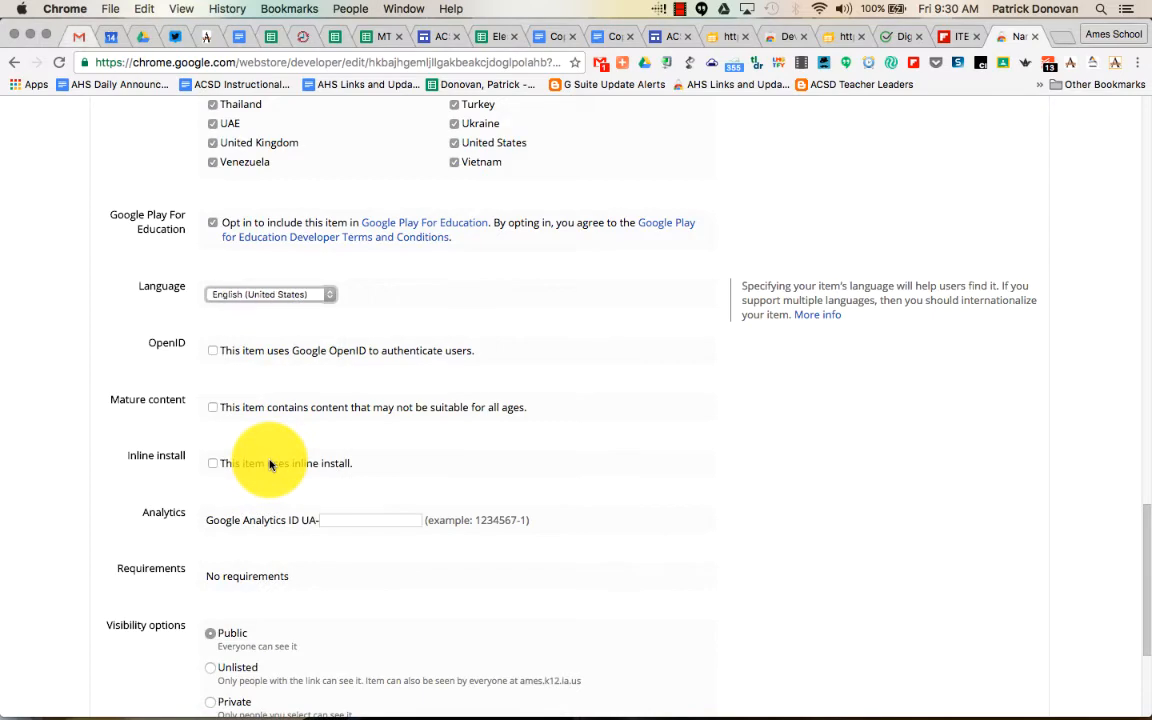
Step: Set the visibility to Private for only trusted testers from the developer dashboard, and check the selectable Google Groups without choosing one
{"action": "scroll", "coordinate": [272, 350], "scroll_direction": "down", "scroll_amount": 3}
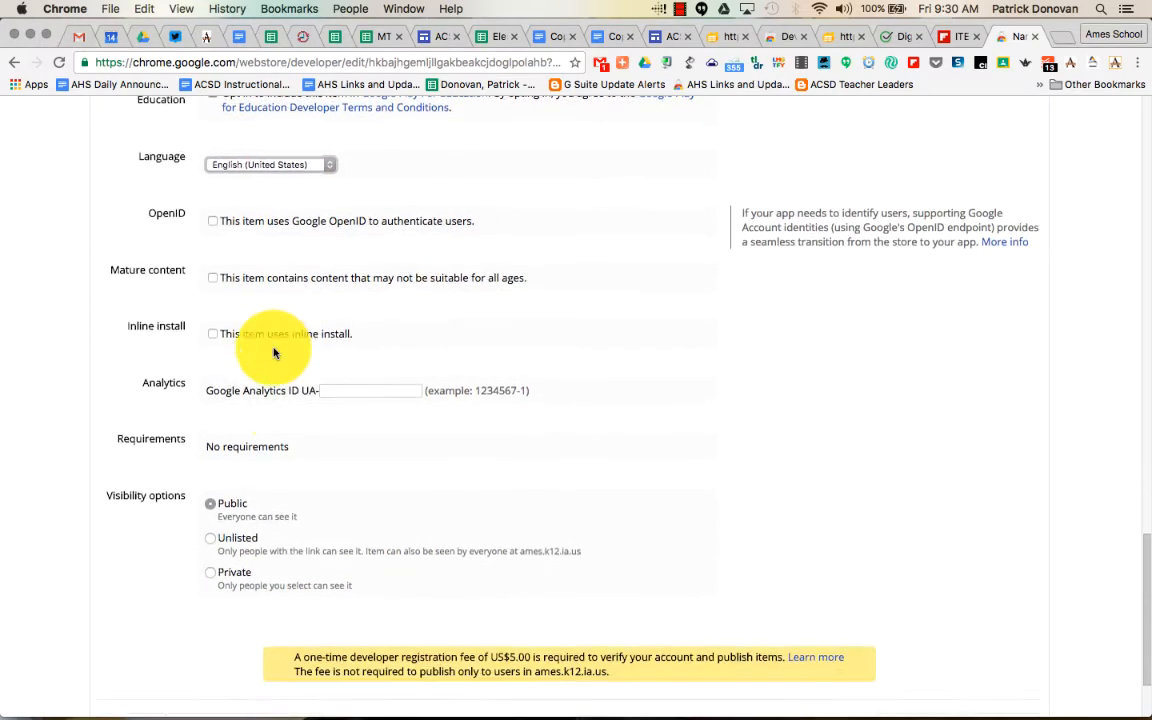
{"action": "scroll", "coordinate": [273, 352], "scroll_direction": "down", "scroll_amount": 1}
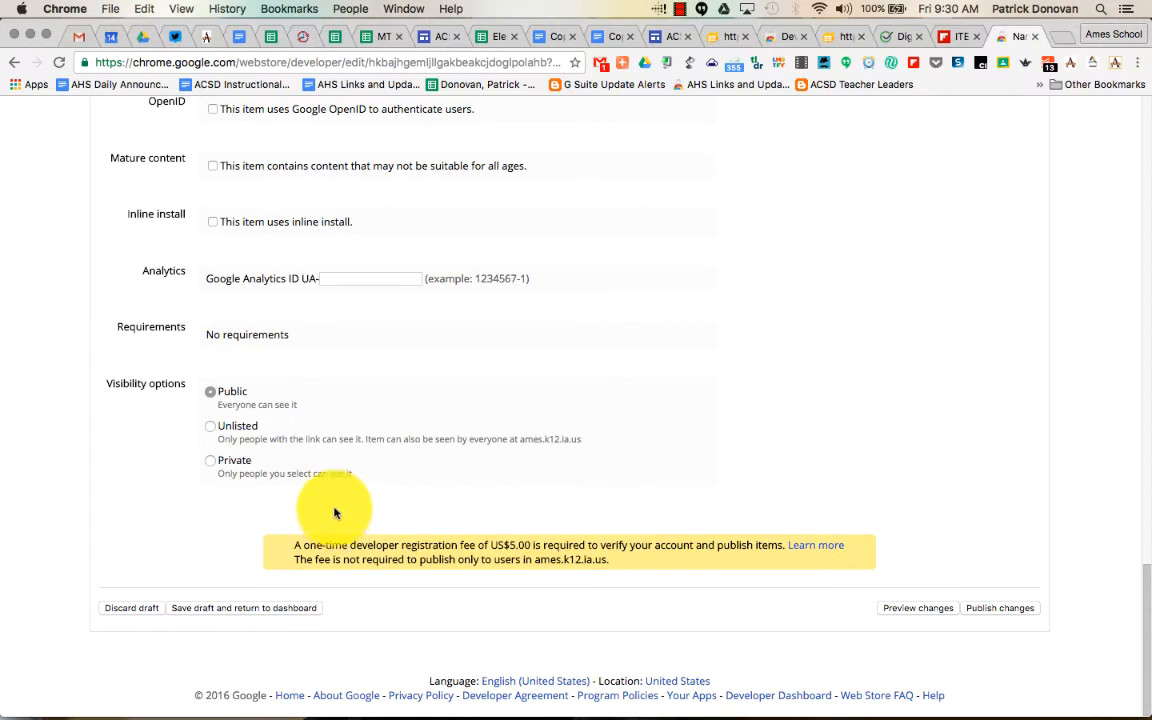
{"action": "left_click", "coordinate": [210, 464]}
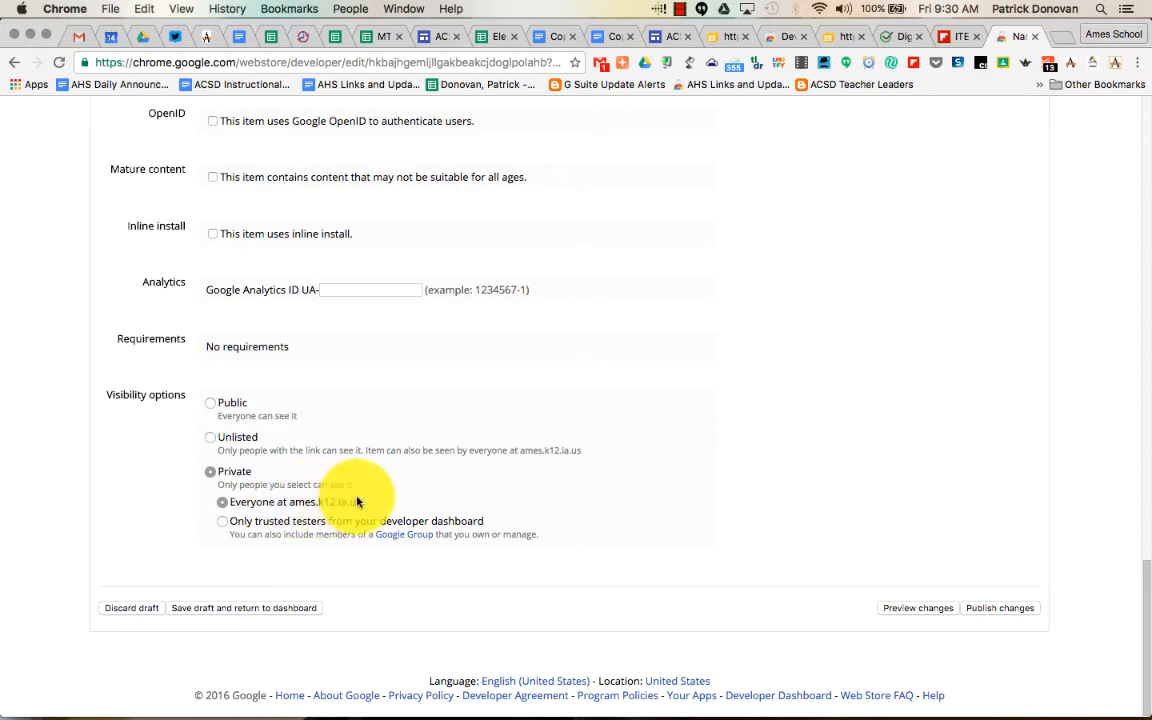
{"action": "left_click", "coordinate": [222, 523]}
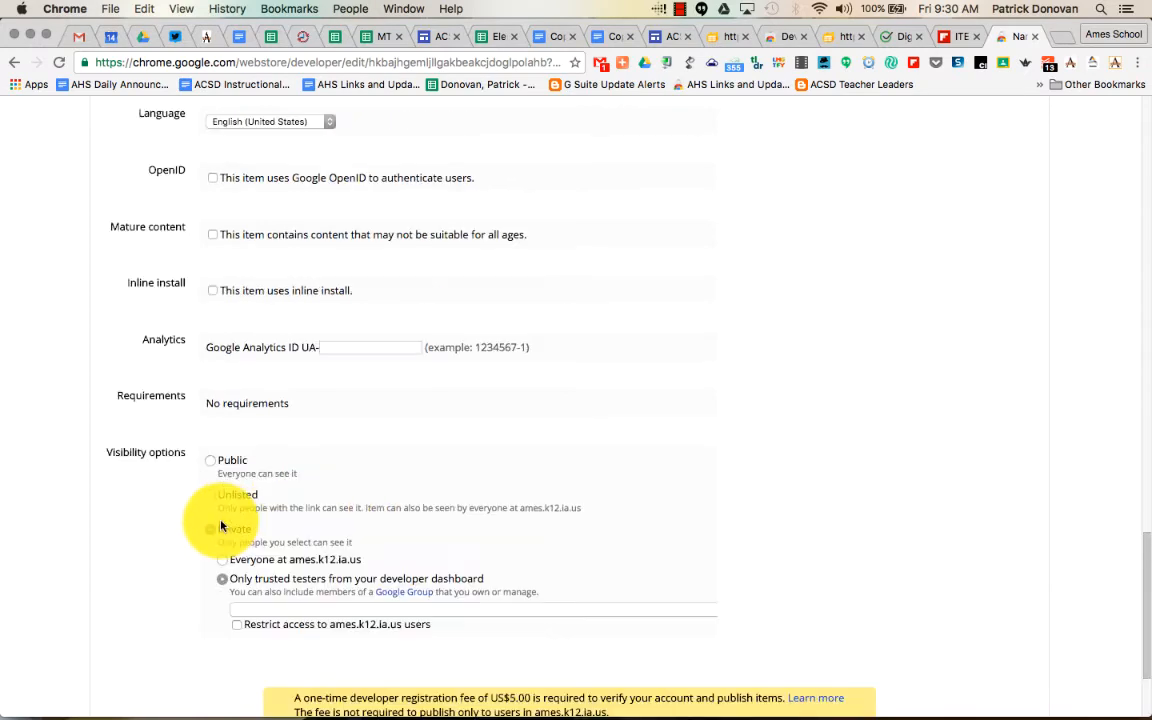
{"action": "scroll", "coordinate": [268, 610], "scroll_direction": "down", "scroll_amount": 2}
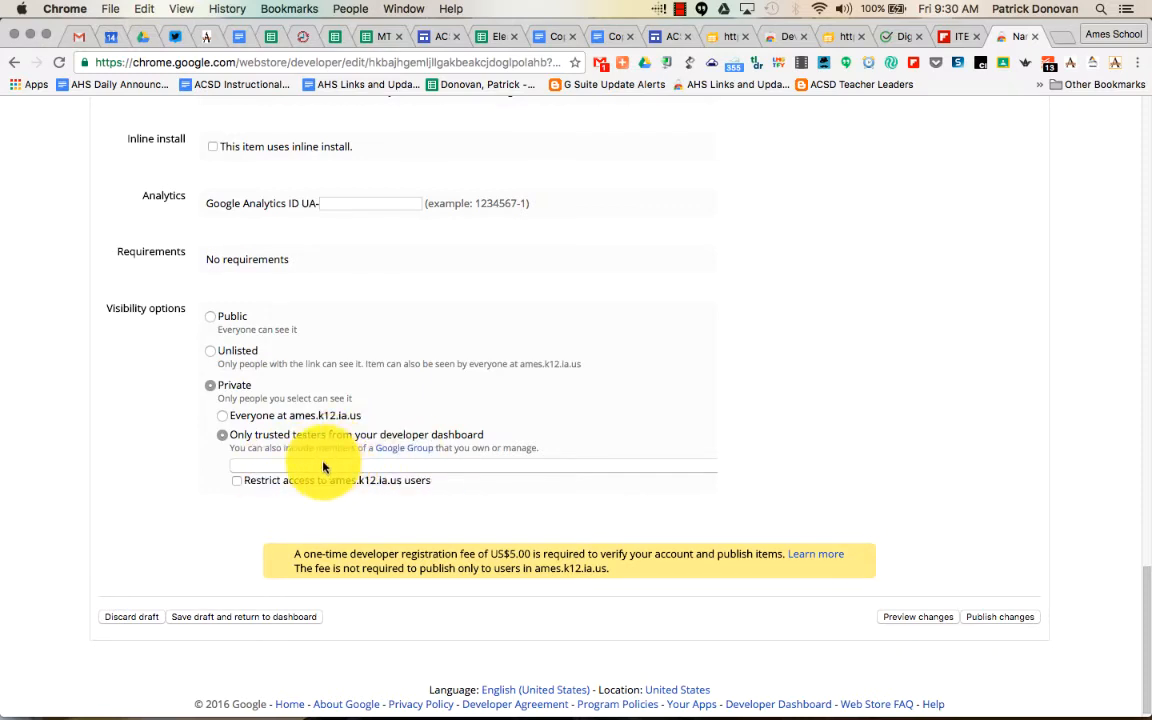
{"action": "left_click", "coordinate": [519, 473]}
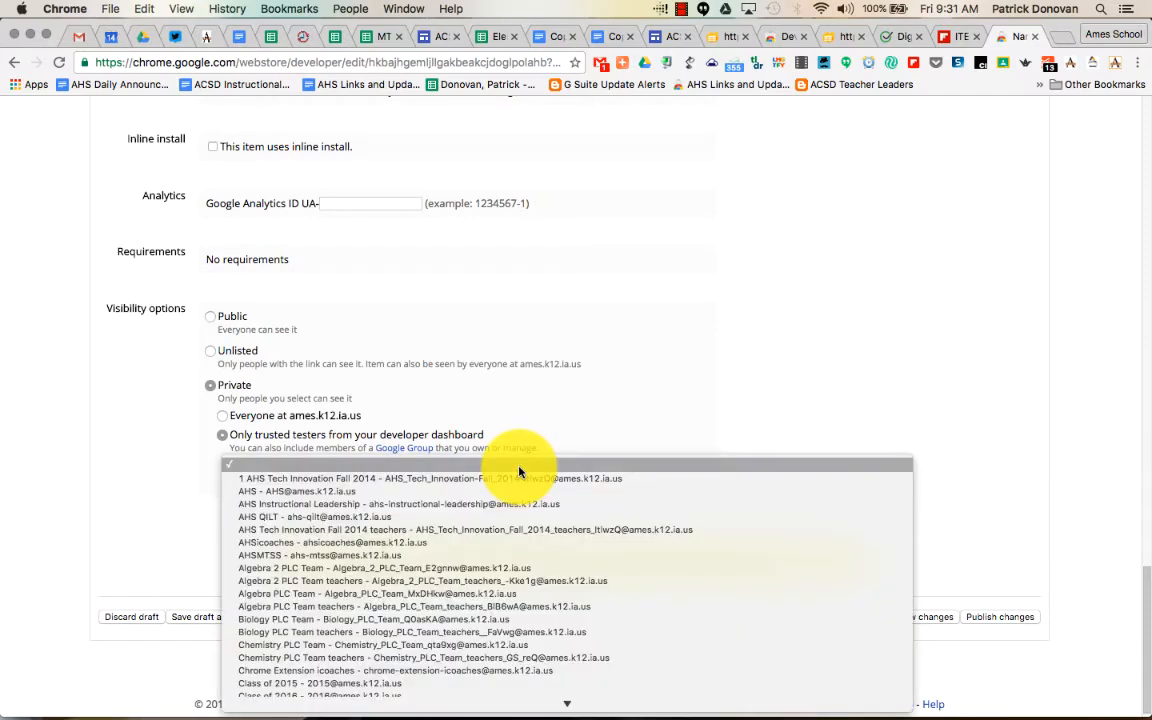
{"action": "left_click", "coordinate": [560, 400]}
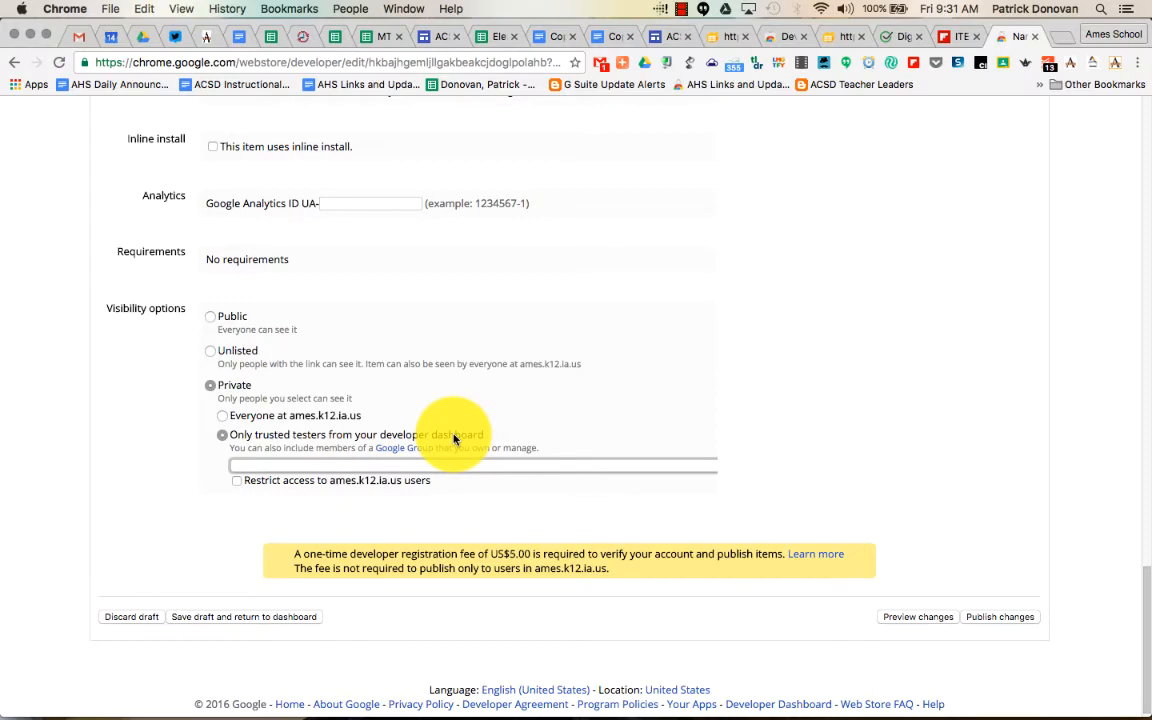
Step: Set the private visibility of the extension to everyone at ames.k12.ia.us
{"action": "left_click", "coordinate": [223, 417]}
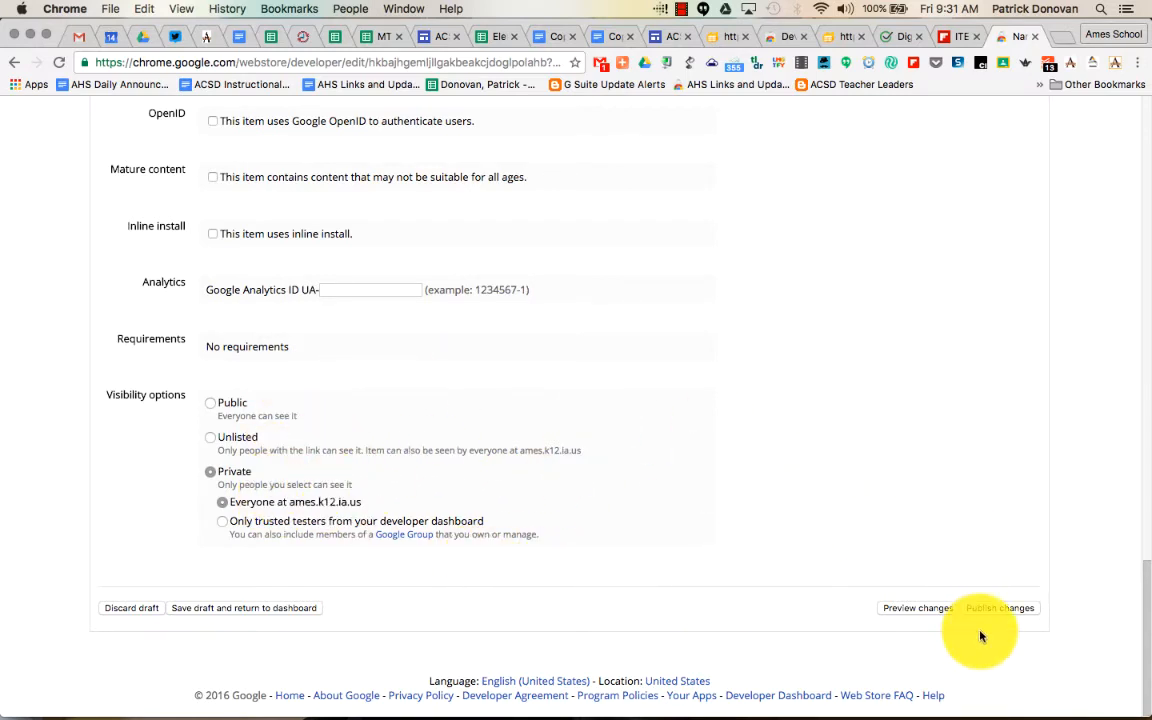
{"action": "left_click", "coordinate": [1000, 609]}
{"action": "scroll", "coordinate": [1000, 612], "scroll_direction": "up", "scroll_amount": 20}
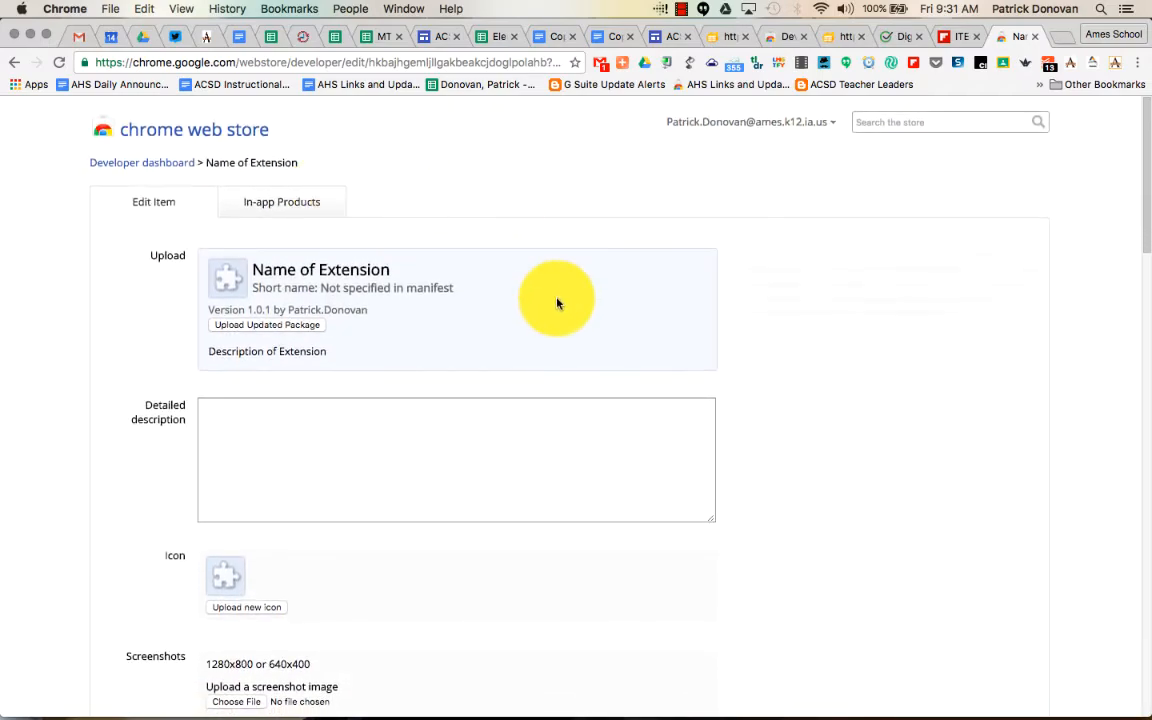
Step: Discard the extension listing's draft changes and return to the developer dashboard
{"action": "scroll", "coordinate": [561, 301], "scroll_direction": "down", "scroll_amount": 20}
{"action": "left_click", "coordinate": [132, 609]}
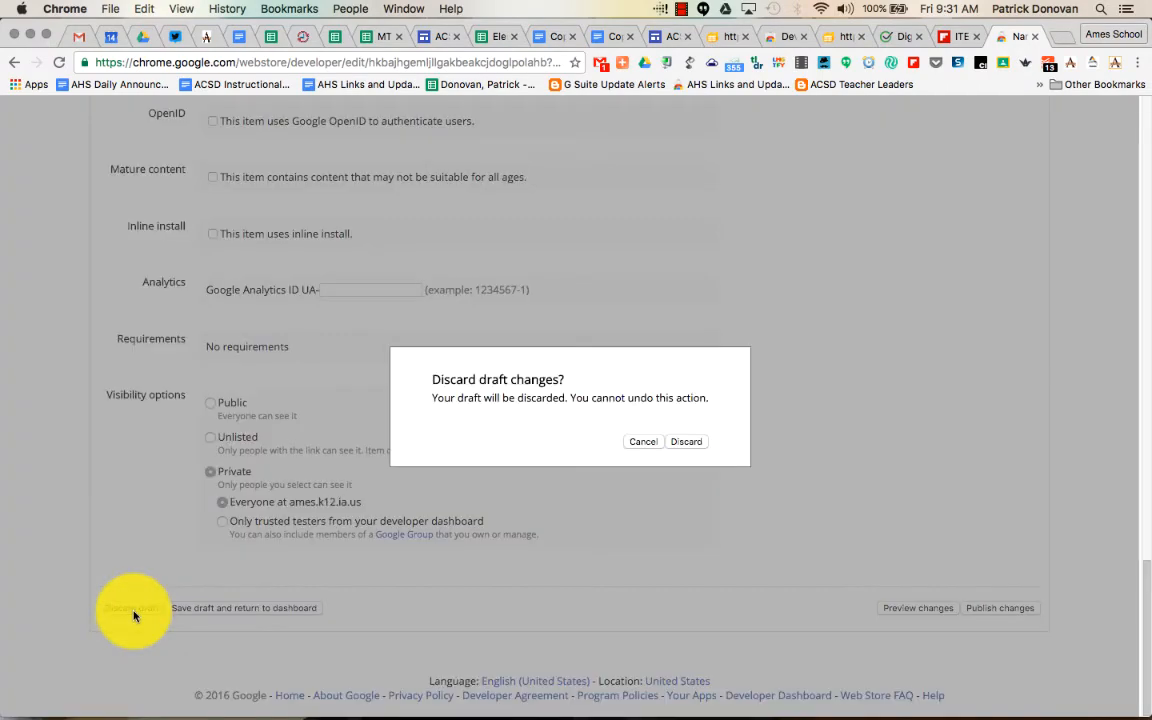
{"action": "left_click", "coordinate": [686, 443]}
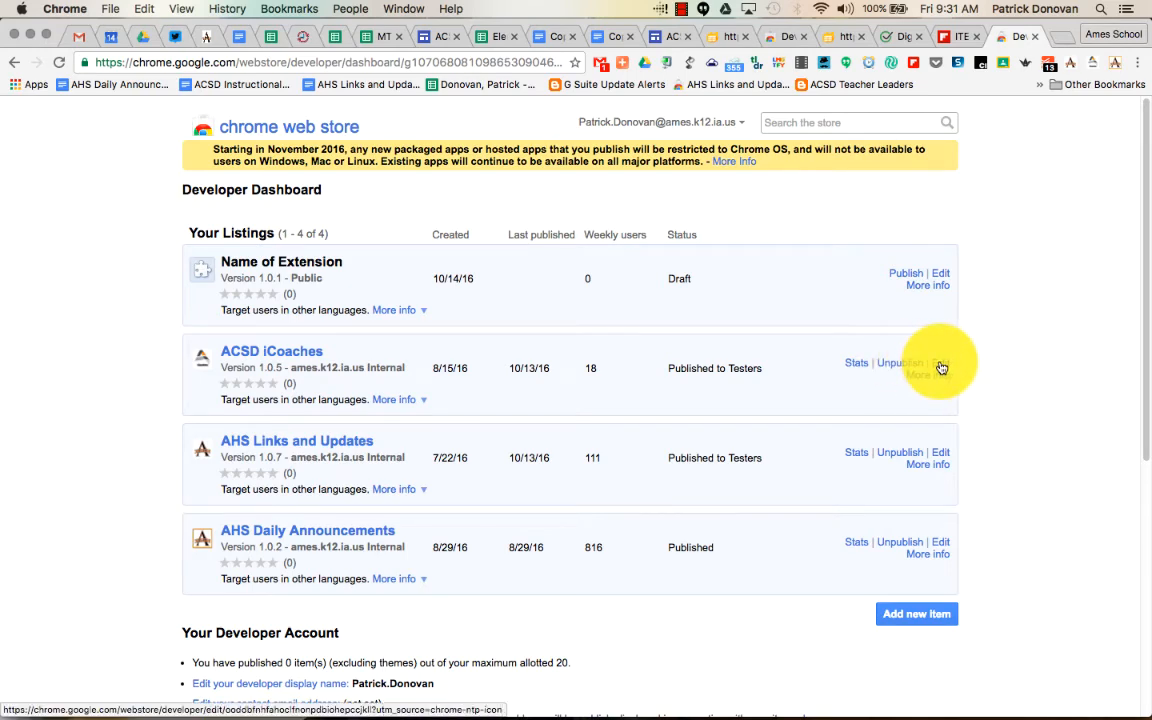
Step: Examine the ACSD iCoaches listing's screenshot, category, region and language settings on its edit page, and return to the developer dashboard
{"action": "scroll", "coordinate": [390, 340], "scroll_direction": "down", "scroll_amount": 20}
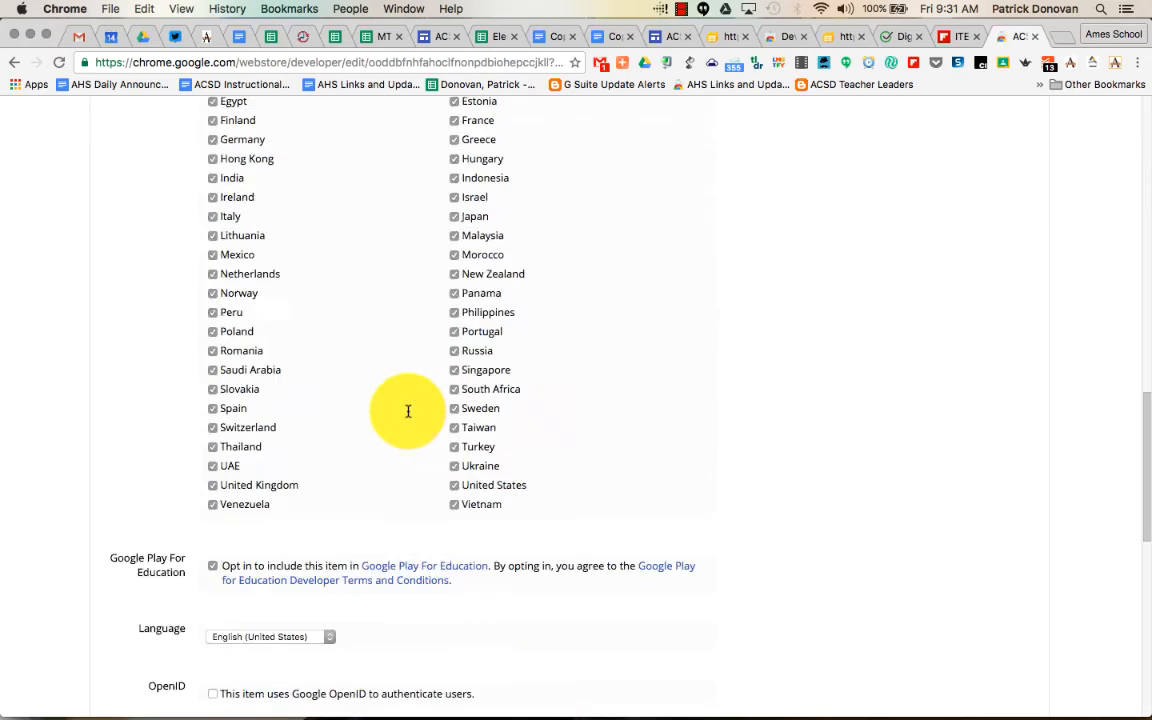
{"action": "scroll", "coordinate": [650, 420], "scroll_direction": "up", "scroll_amount": 20}
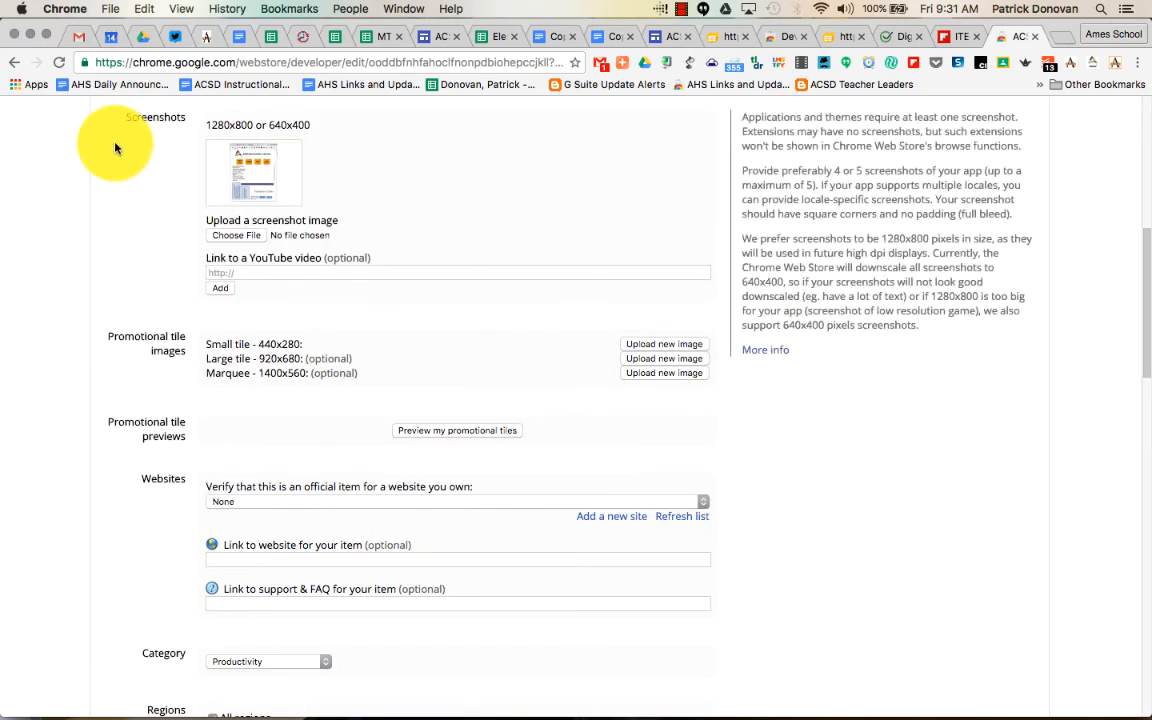
{"action": "scroll", "coordinate": [143, 176], "scroll_direction": "down", "scroll_amount": 1}
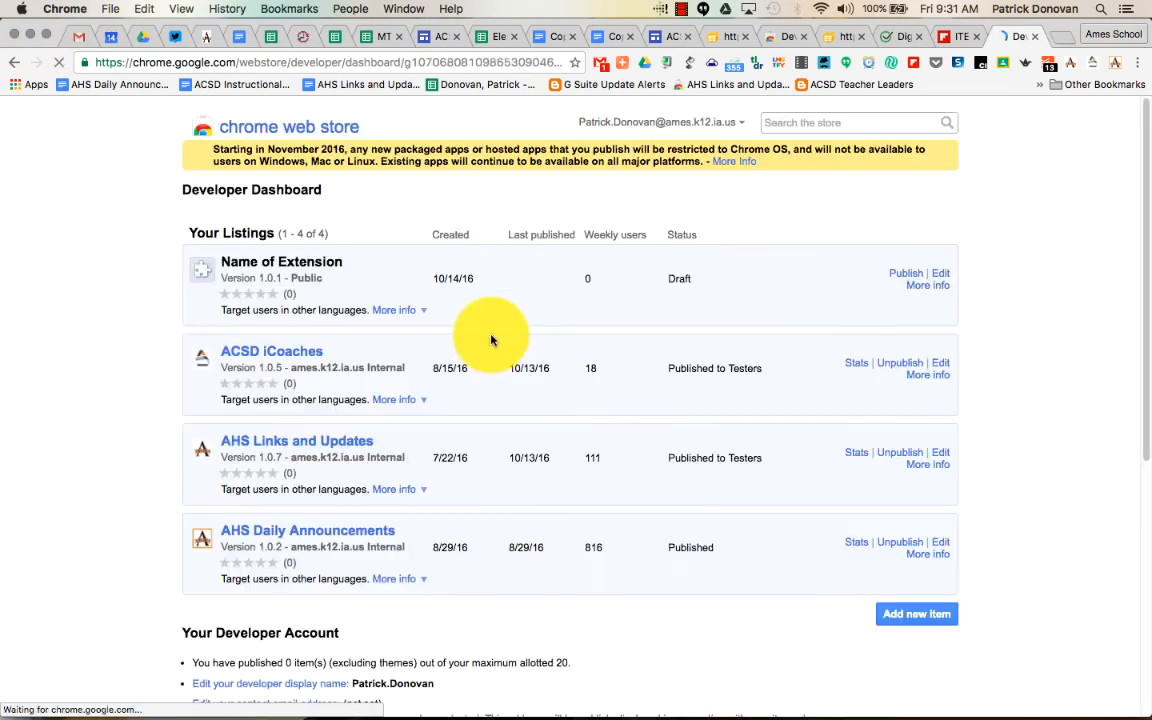